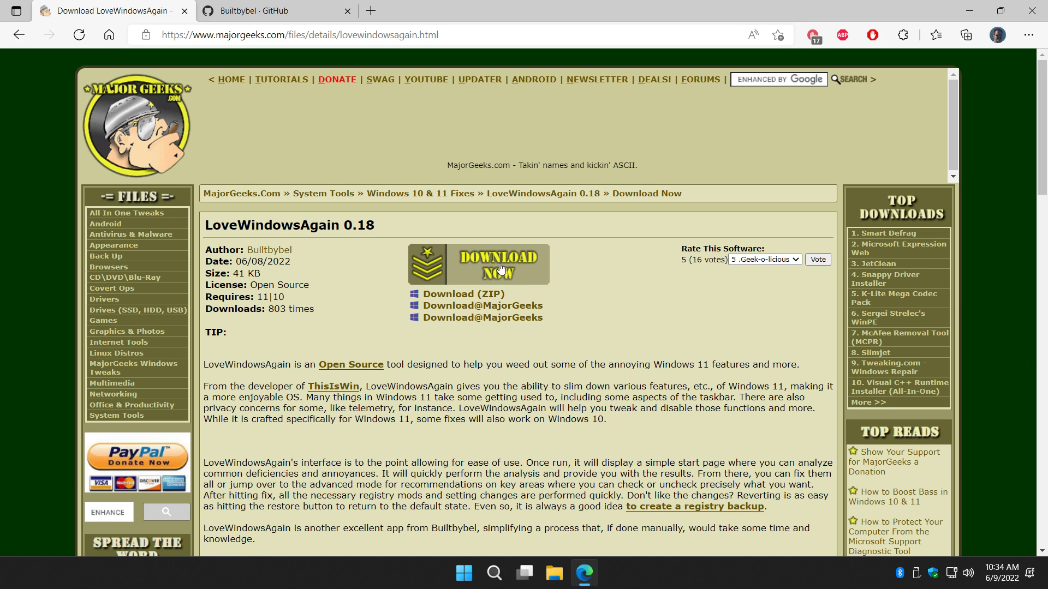
# Select the address-bar URL of the MajorGeeks LoveWindowsAgain 0.18 download page.
pyautogui.hotkey('ctrl', 'l')
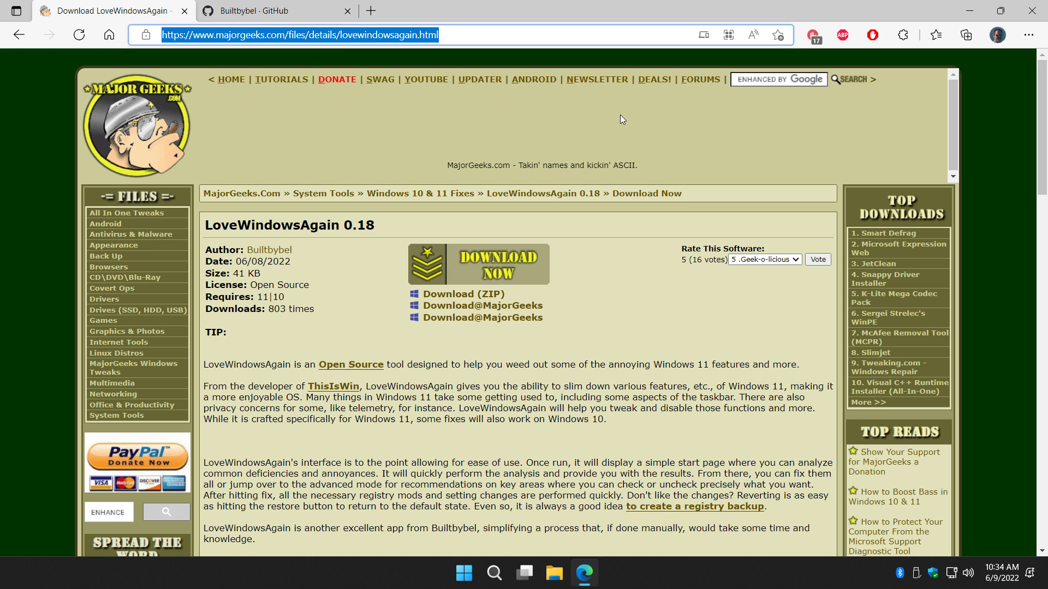
pyautogui.click(298, 16)
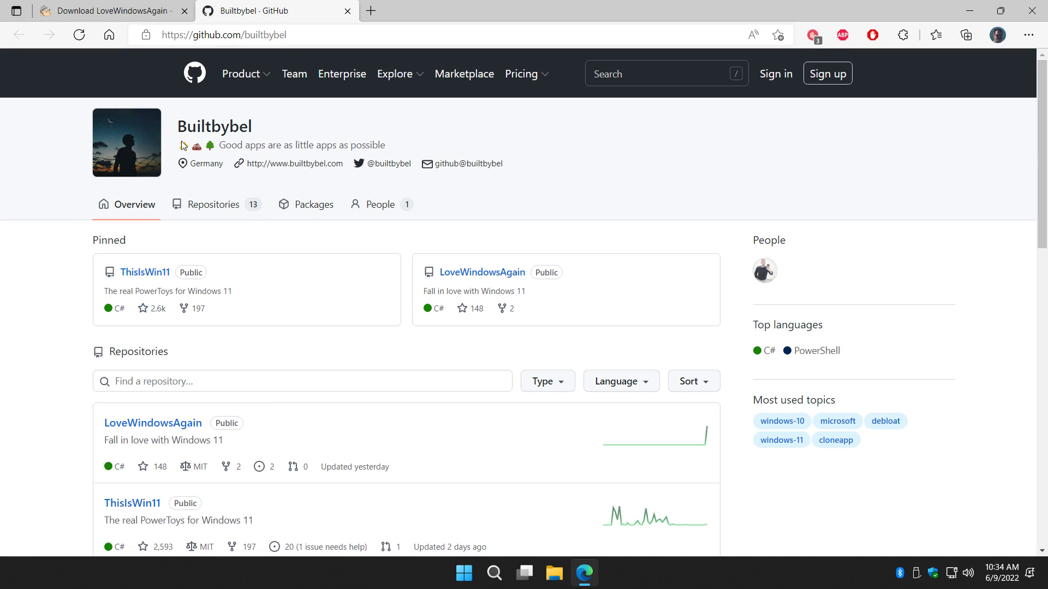
pyautogui.scroll(-3, 87, 308)
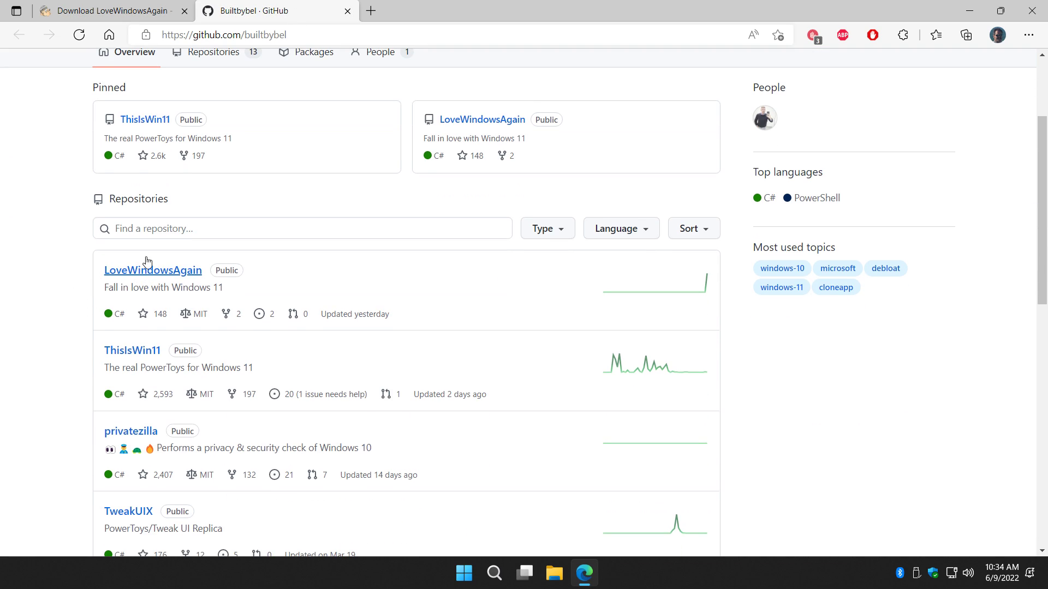
pyautogui.scroll(-3, 78, 202)
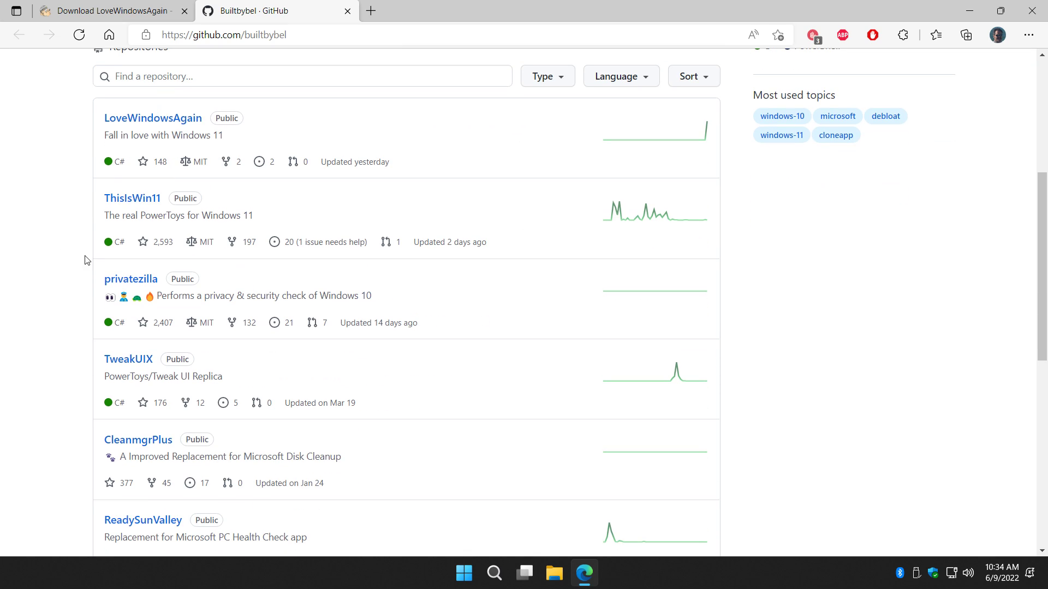
pyautogui.scroll(-3, 82, 268)
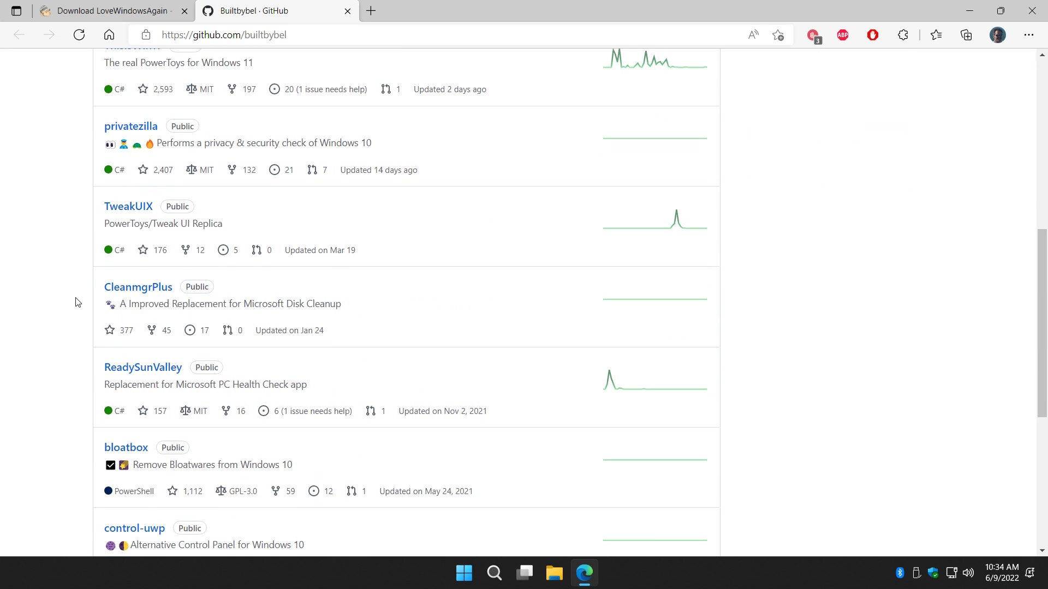
pyautogui.scroll(-3, 85, 299)
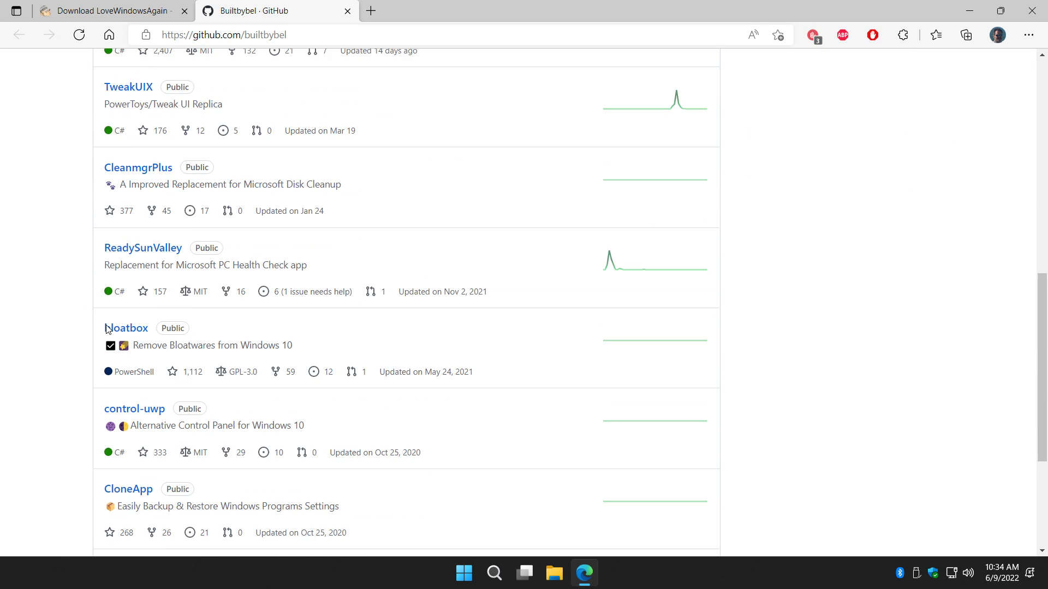
pyautogui.scroll(-4, 130, 367)
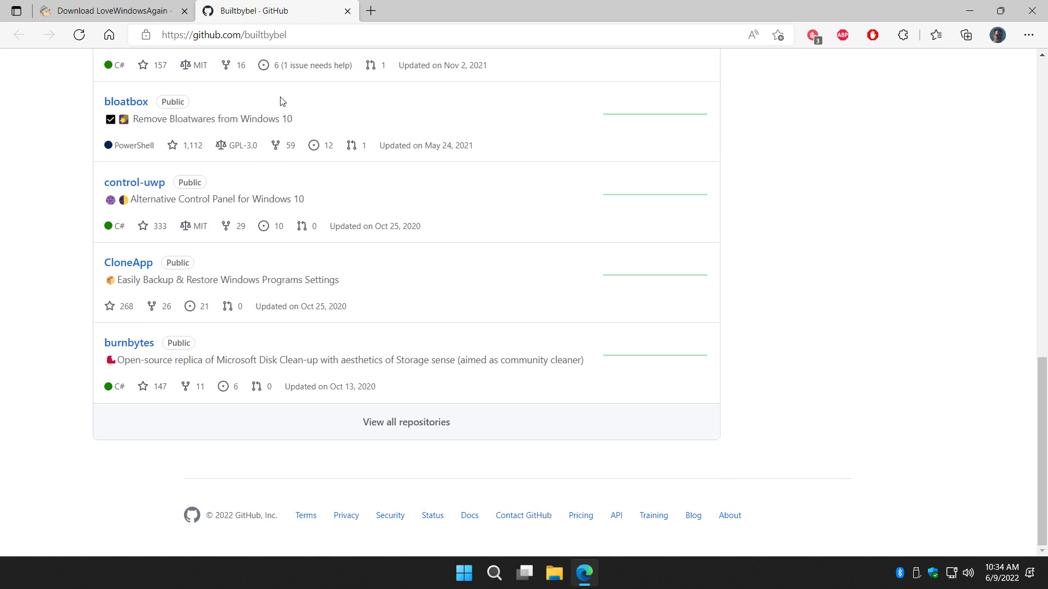
pyautogui.hotkey('ctrl', 'shift', 'Tab')
# Launch LoveWindowsAgain.exe from the desktop with admin approval, then shrink and centre its window.
pyautogui.click(580, 433)
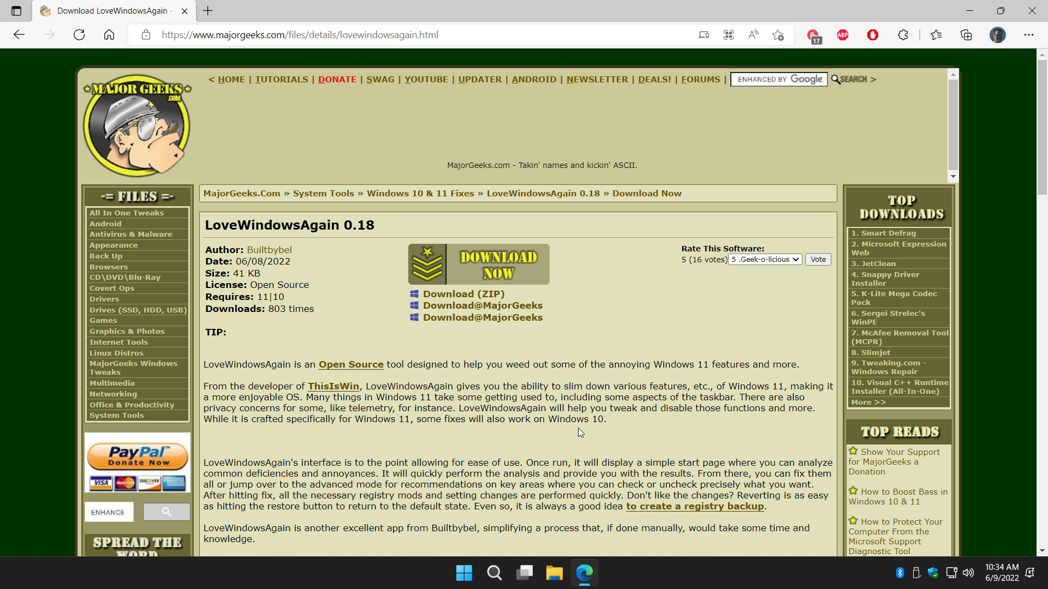
pyautogui.click(969, 10)
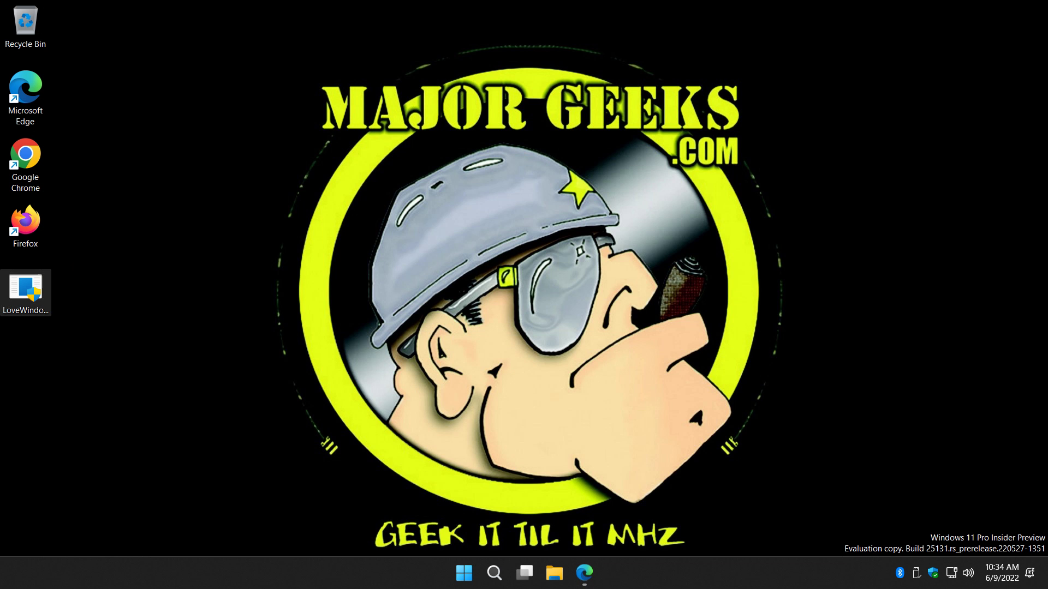
pyautogui.click(41, 290)
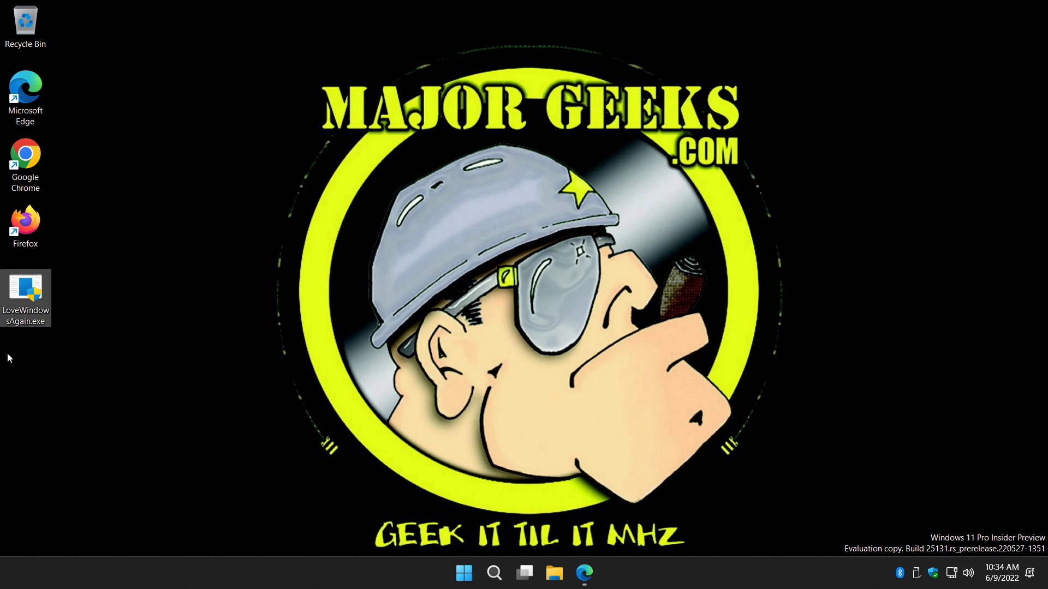
pyautogui.doubleClick(42, 290)
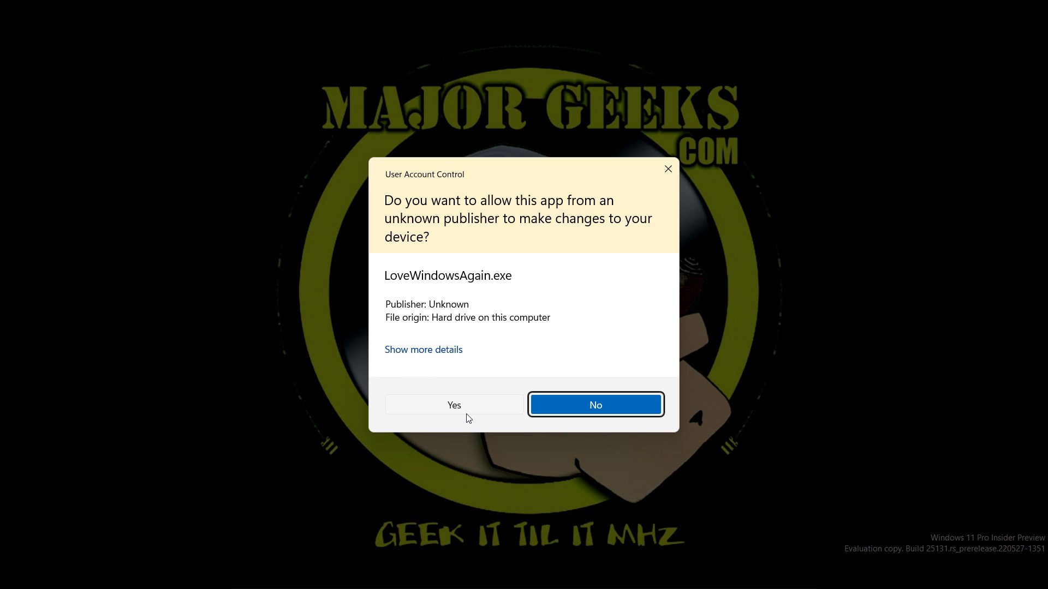
pyautogui.click(466, 412)
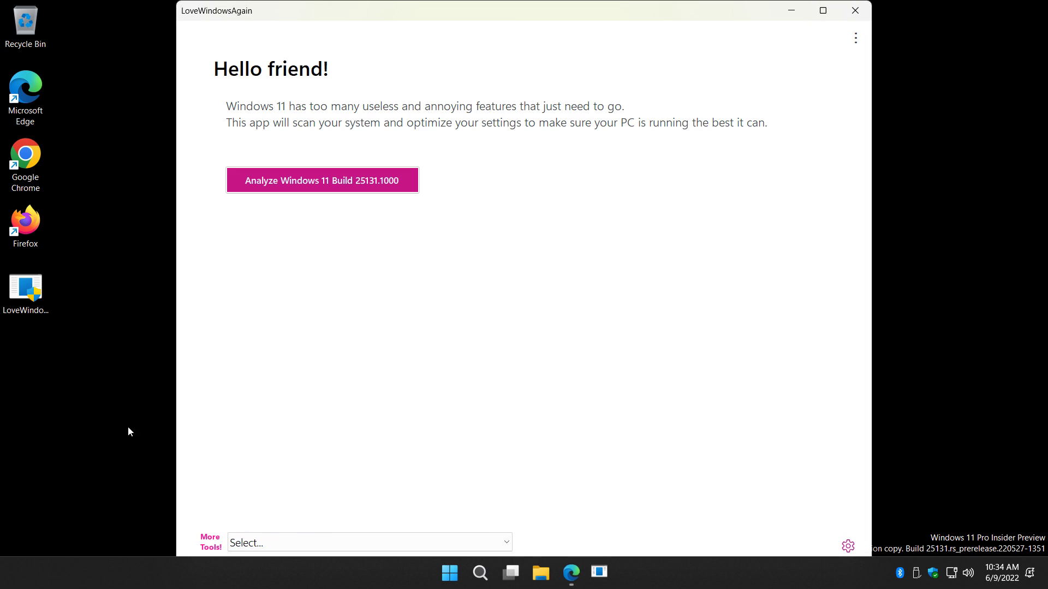
pyautogui.moveTo(181, 3); pyautogui.dragTo(247, 165)
pyautogui.moveTo(485, 180); pyautogui.dragTo(464, 68)
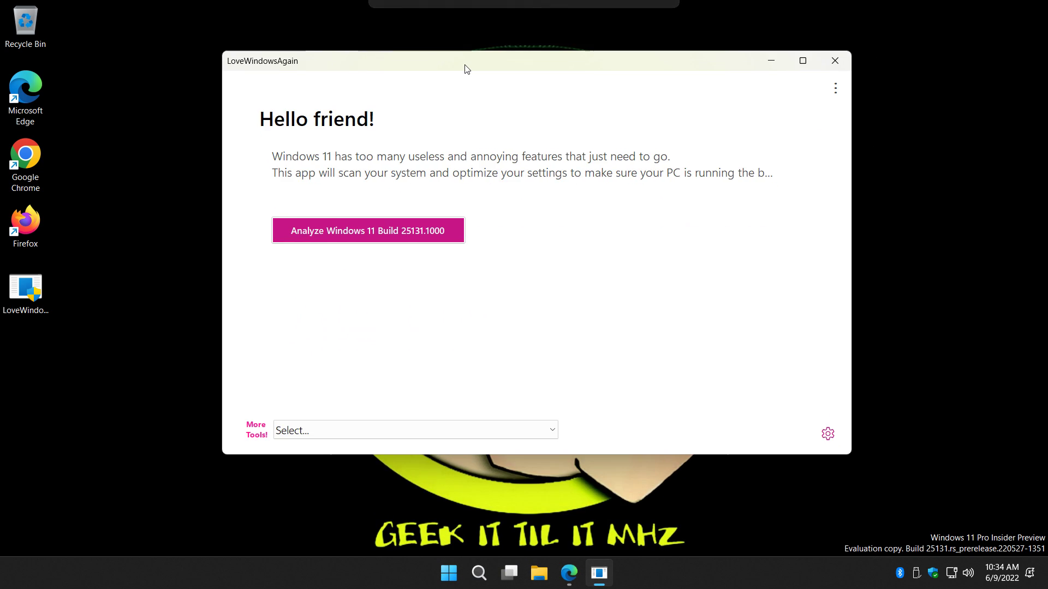
# Analyze Windows 11 Build 25131.1000 and scroll through the 29 recommended fixes.
pyautogui.click(381, 230)
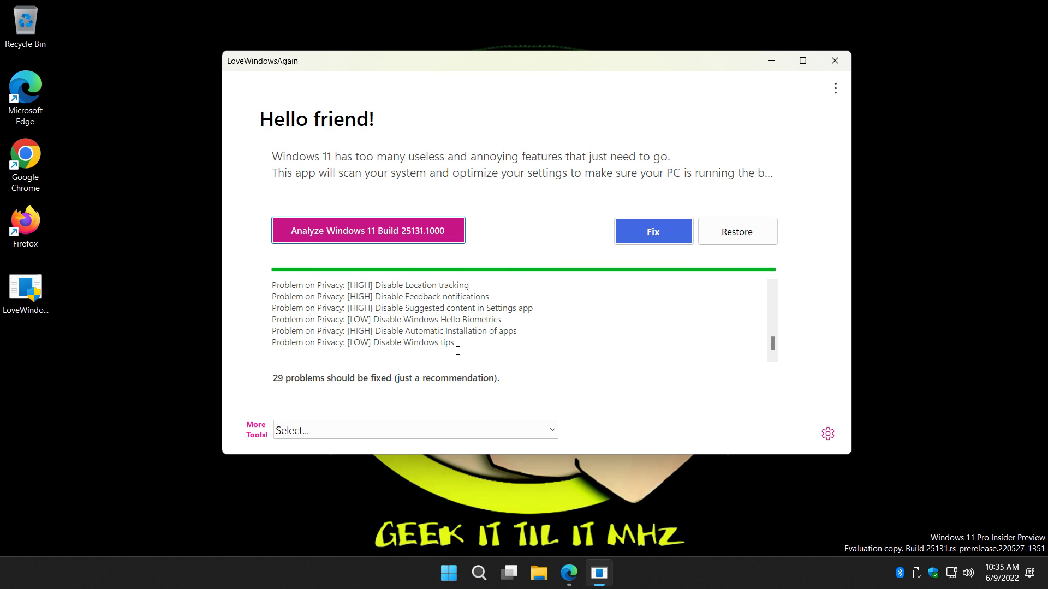
pyautogui.scroll(1, 371, 314)
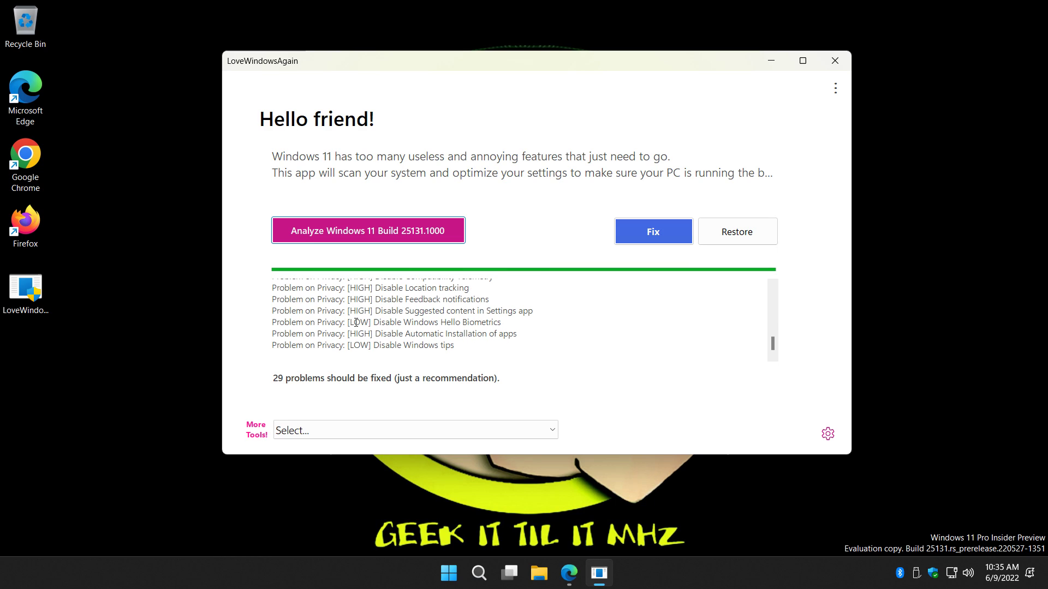
pyautogui.scroll(2, 402, 338)
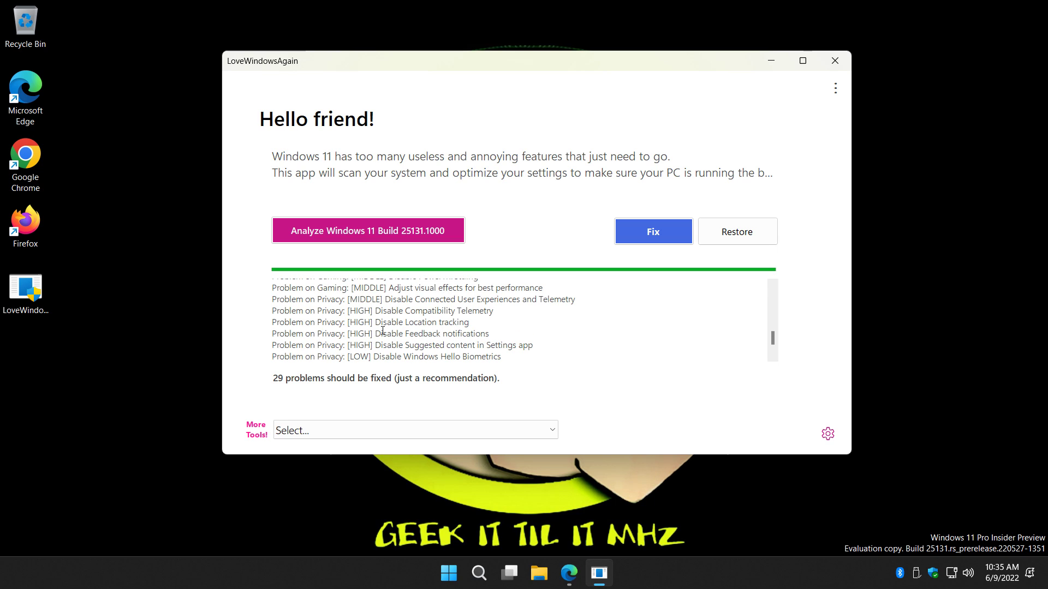
pyautogui.scroll(5, 410, 328)
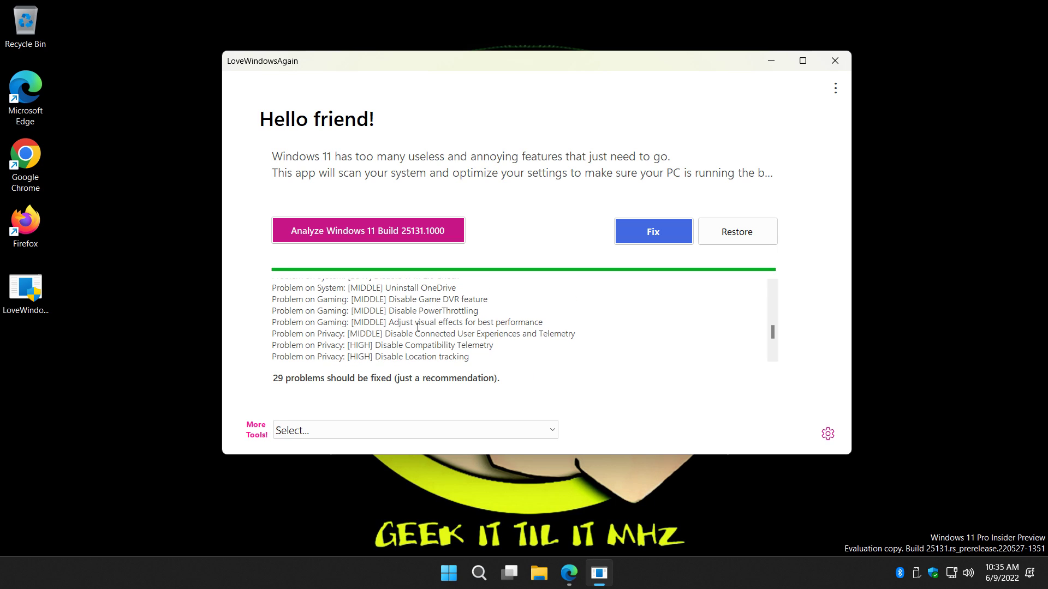
pyautogui.scroll(-3, 417, 328)
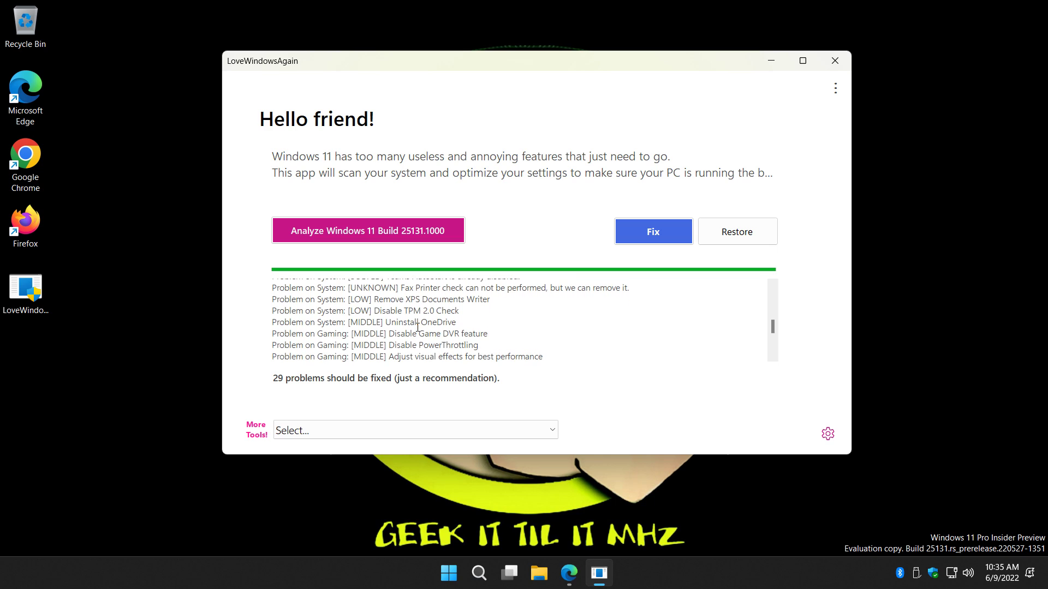
pyautogui.scroll(3, 418, 327)
pyautogui.scroll(3, 417, 327)
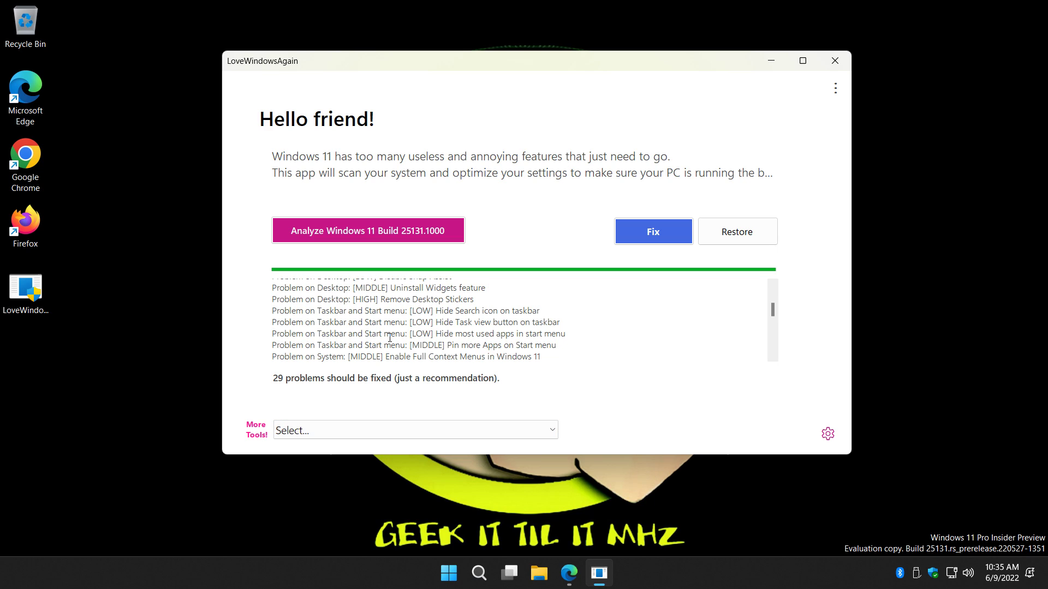
pyautogui.scroll(1, 397, 317)
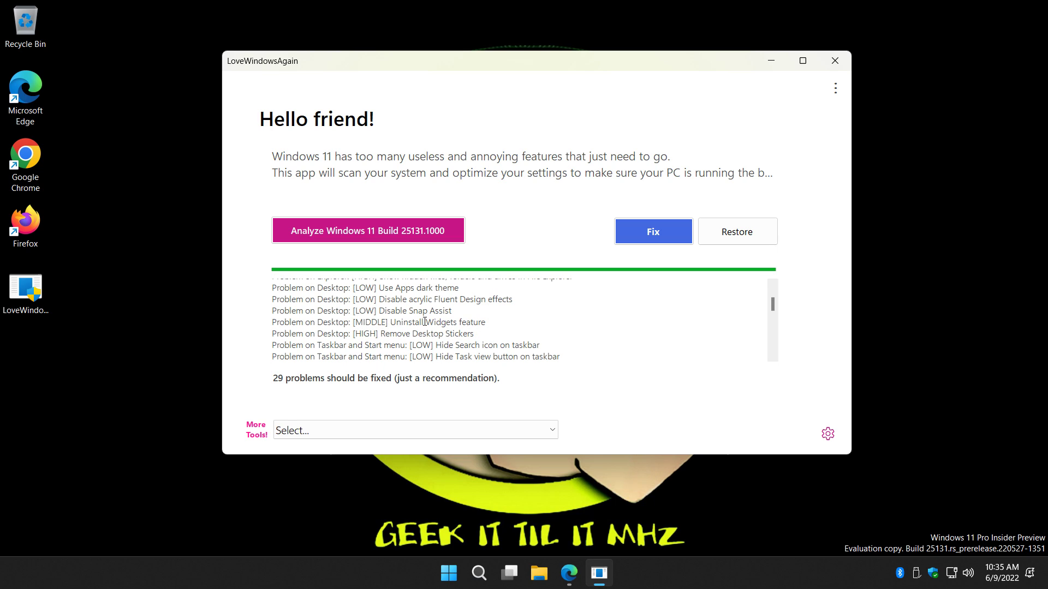
pyautogui.scroll(1, 425, 322)
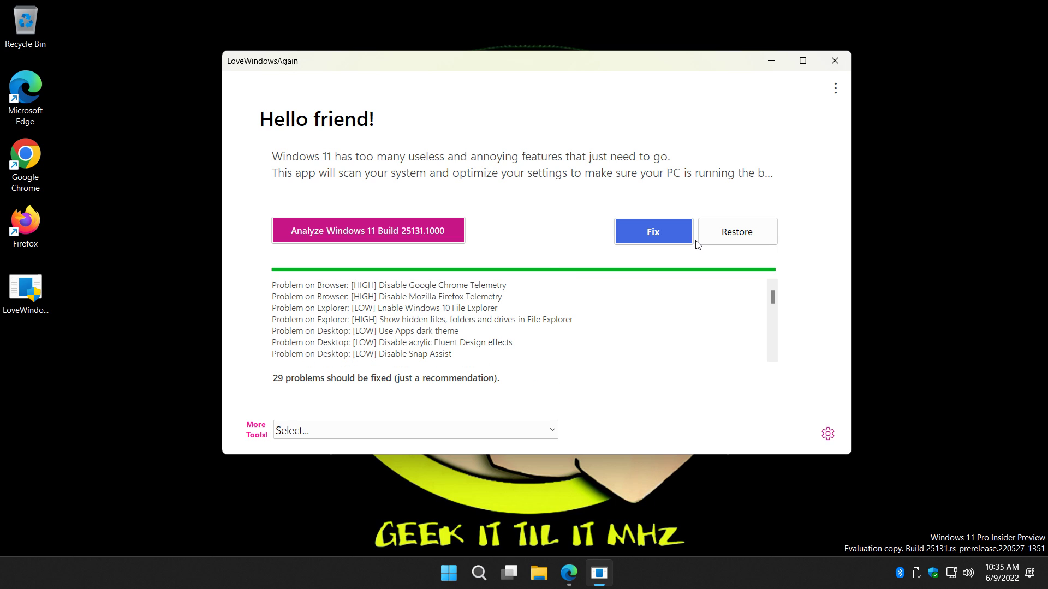
# Apply all recommended fixes and check the Downloads folder in File Explorer.
pyautogui.click(655, 231)
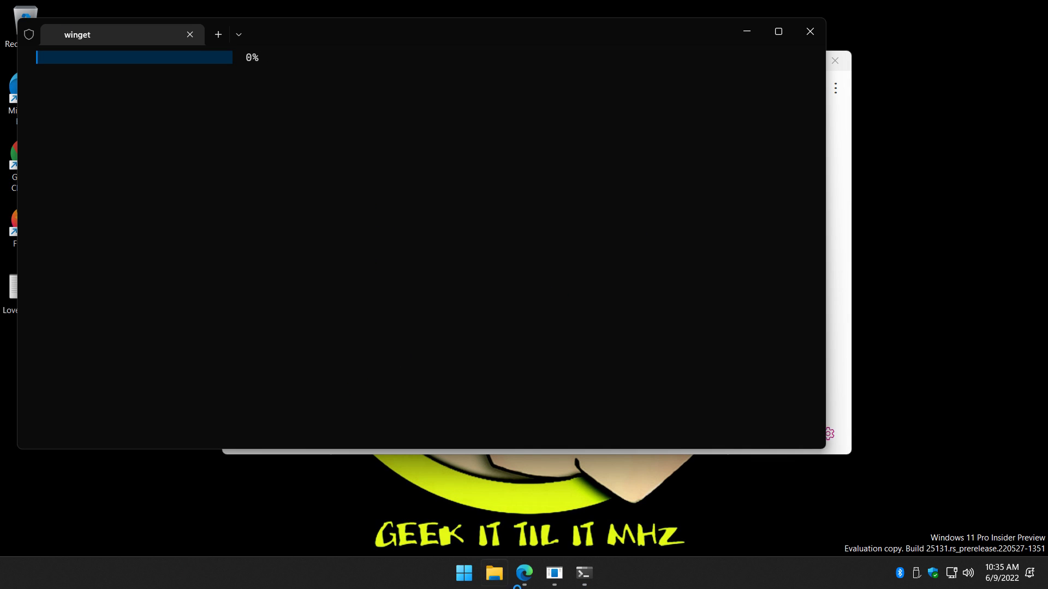
pyautogui.click(494, 573)
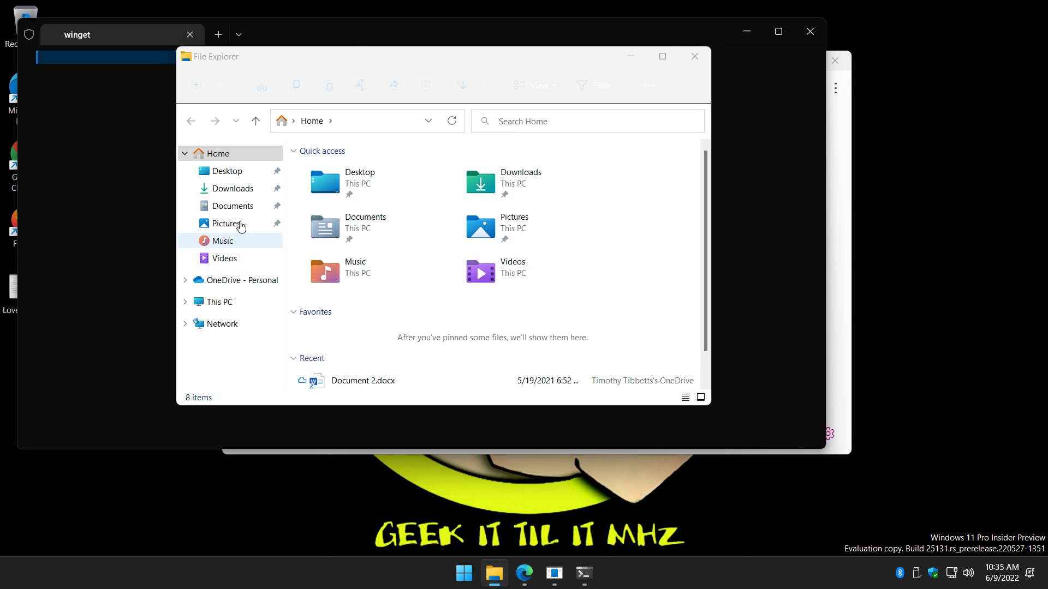
pyautogui.click(242, 190)
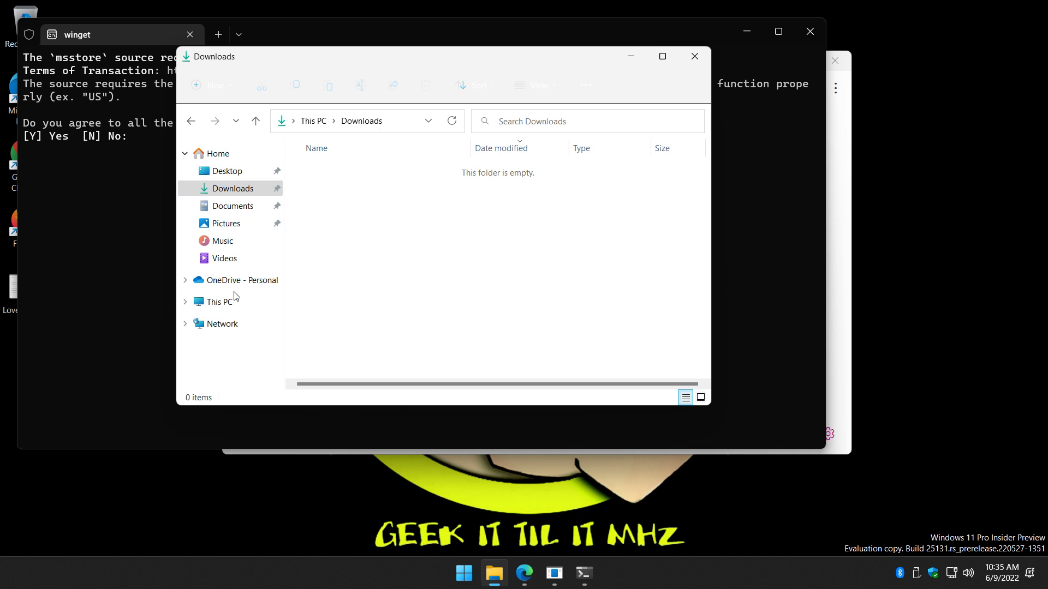
# Accept the msstore source terms with 'y' in the winget terminal.
pyautogui.click(92, 203)
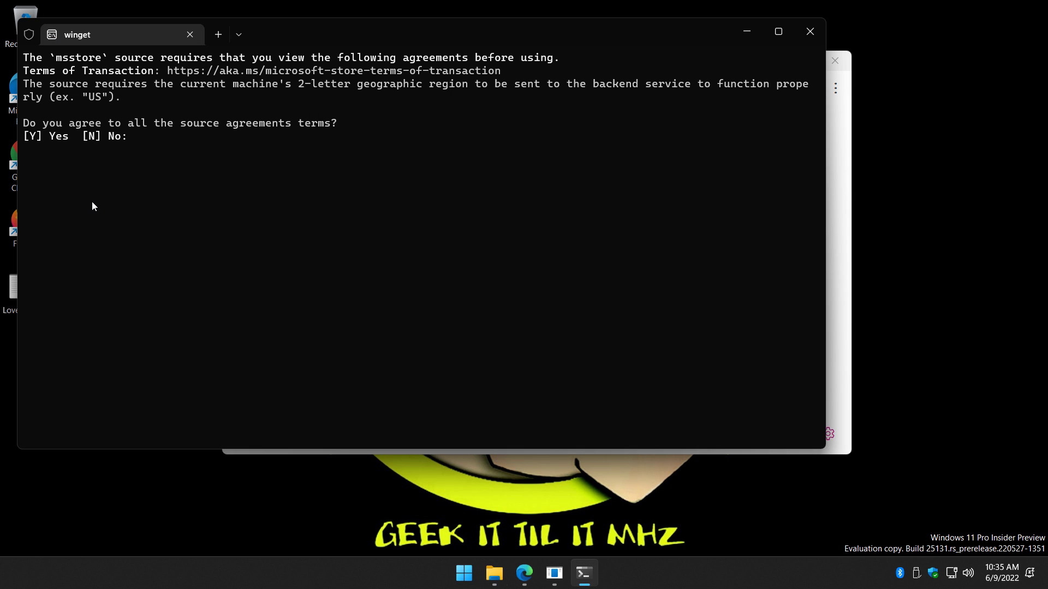
pyautogui.write('y')
pyautogui.press('Return')
pyautogui.click(847, 231)
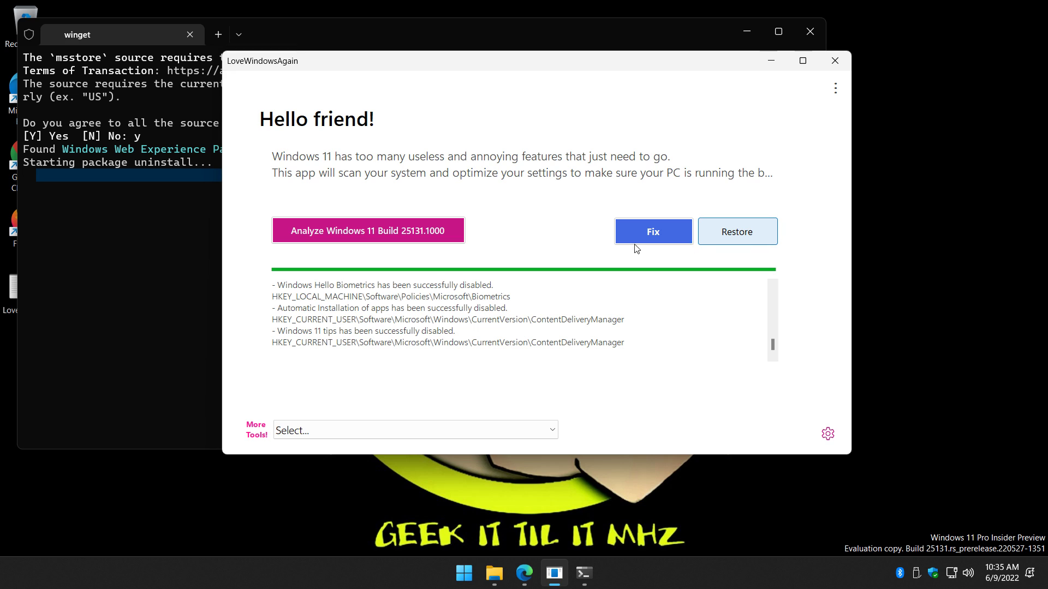
pyautogui.click(135, 282)
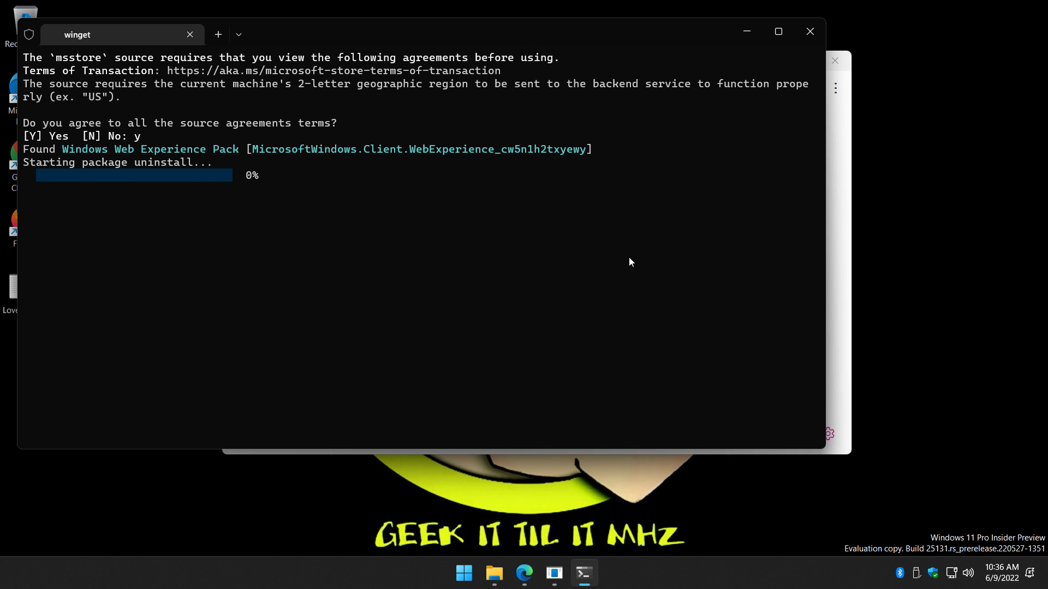
# Choose 'Remove unnecessary apps from Windows 11 Build 25131.1000' from More Tools.
pyautogui.click(747, 31)
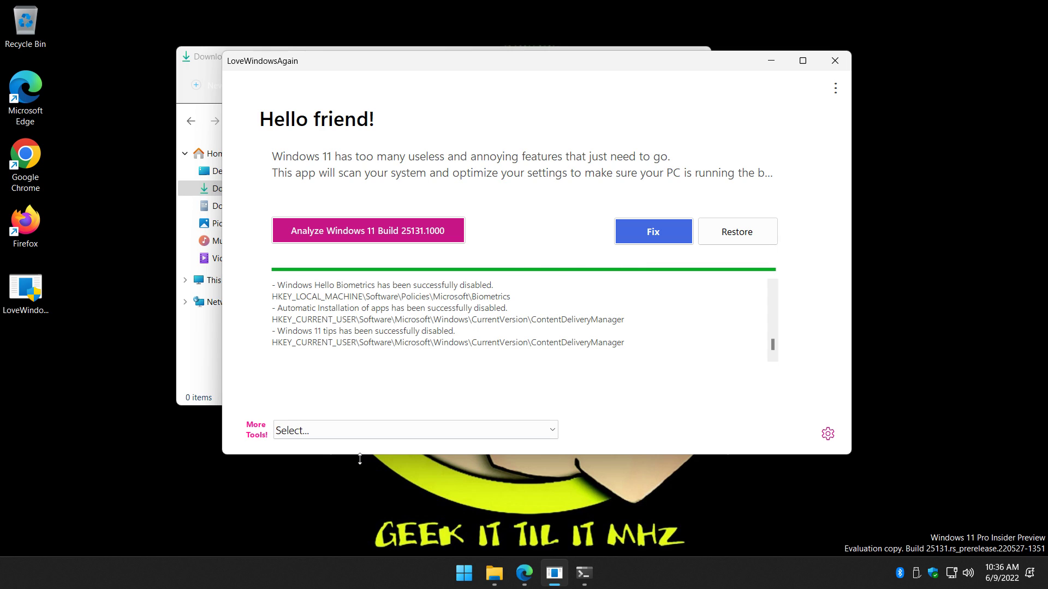
pyautogui.click(303, 431)
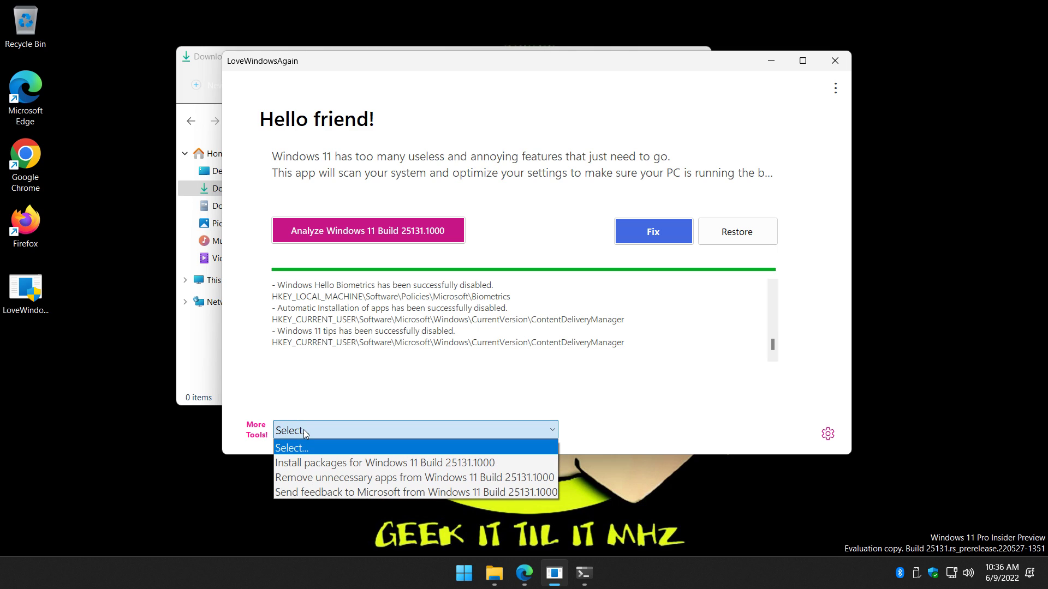
pyautogui.click(401, 477)
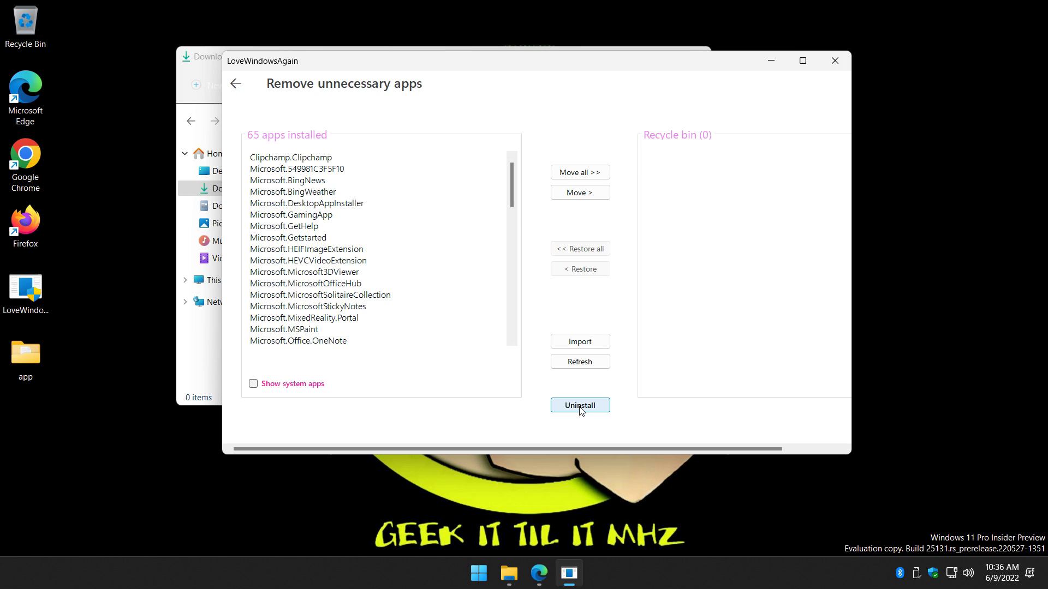
# Move Microsoft.Microsoft3DViewer to the recycle bin and uninstall it, confirming with Yes.
pyautogui.click(330, 273)
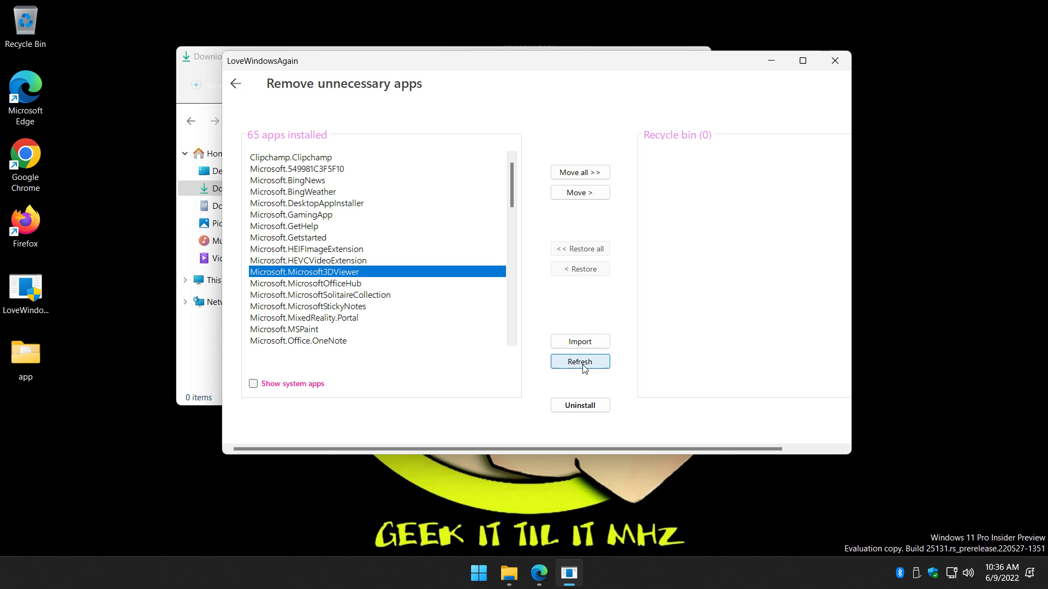
pyautogui.click(590, 193)
pyautogui.click(747, 157)
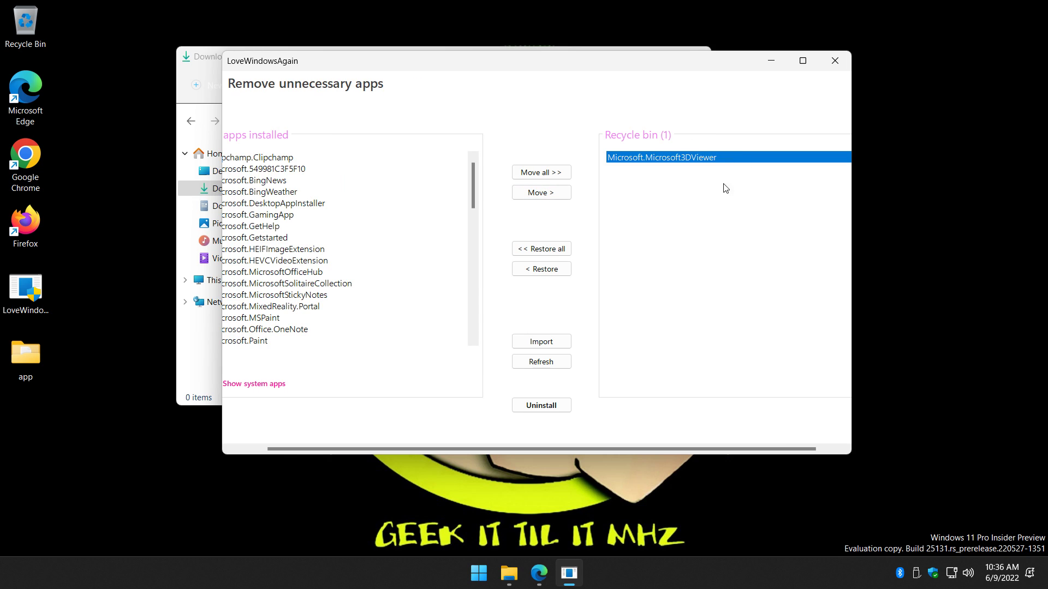
pyautogui.click(541, 405)
pyautogui.click(567, 334)
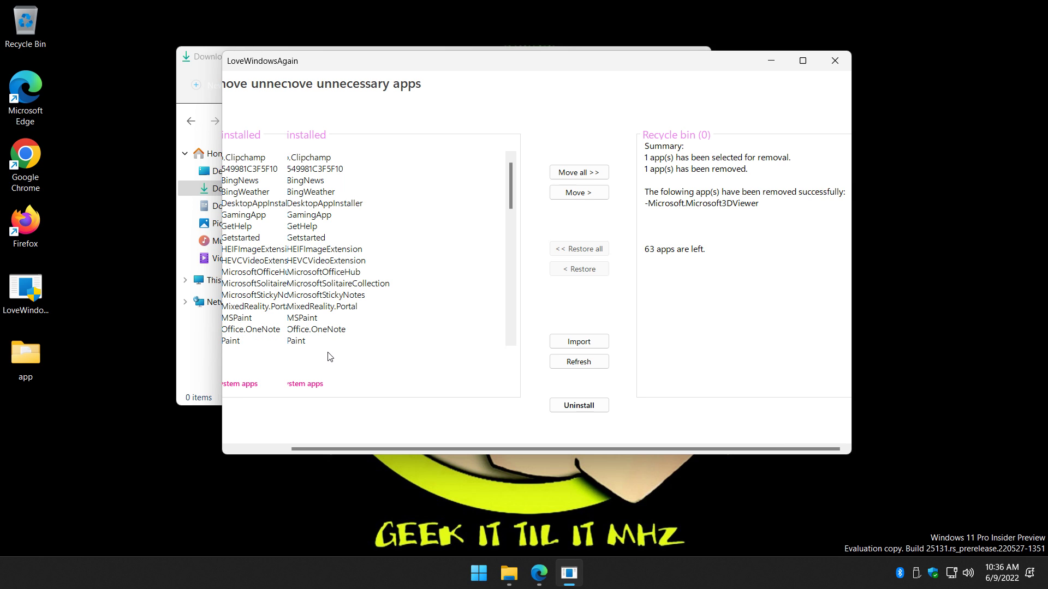
# Move all 63 remaining apps to the recycle bin and uninstall them, confirming with Yes.
pyautogui.moveTo(517, 177)
pyautogui.mouseDown()
pyautogui.moveTo(508, 335)
pyautogui.moveTo(530, 163)
pyautogui.mouseUp()
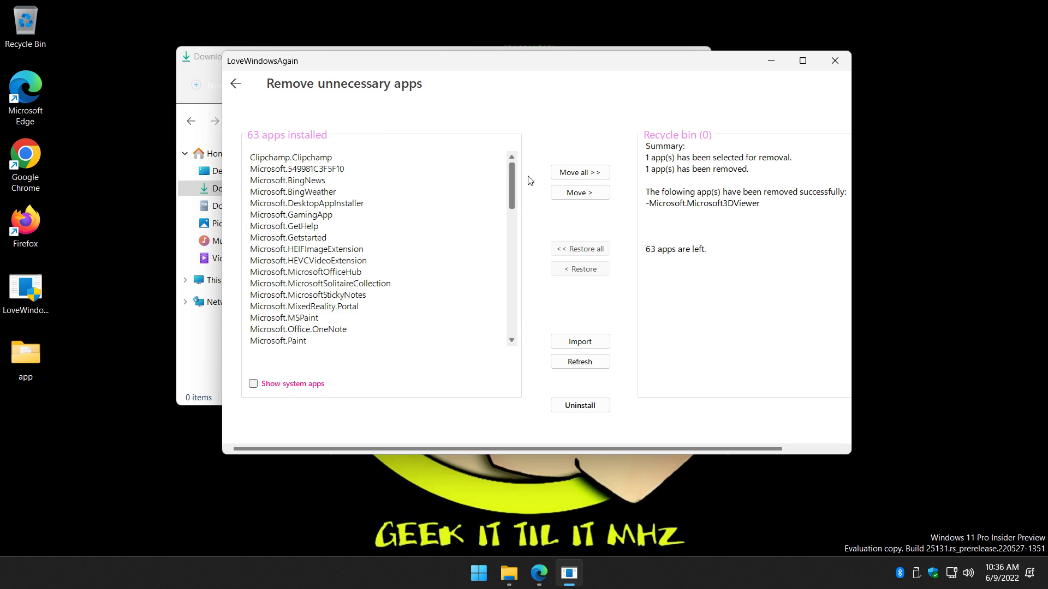
pyautogui.scroll(-9, 309, 289)
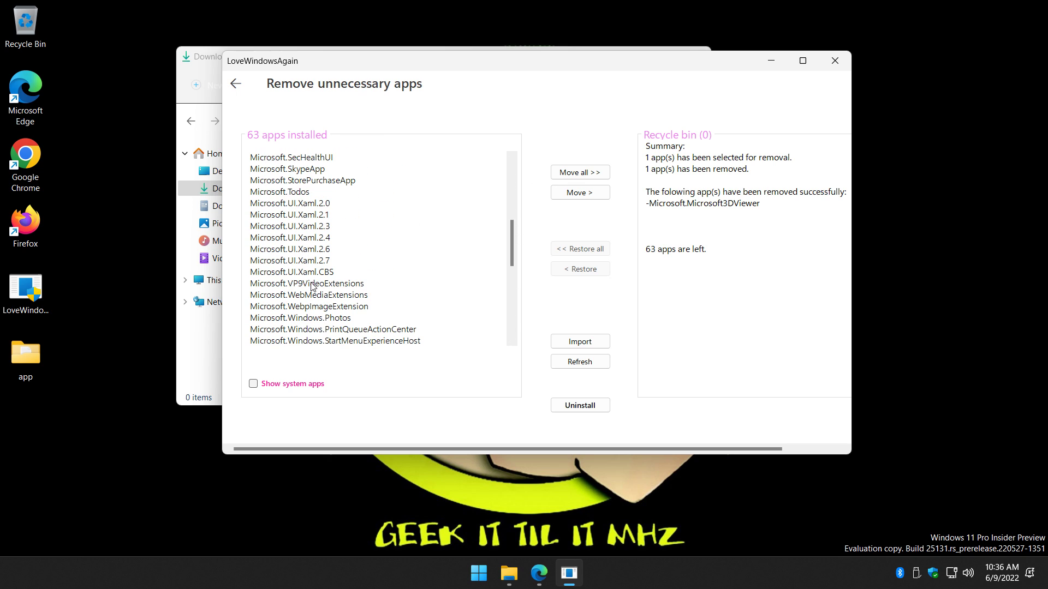
pyautogui.scroll(-9, 309, 289)
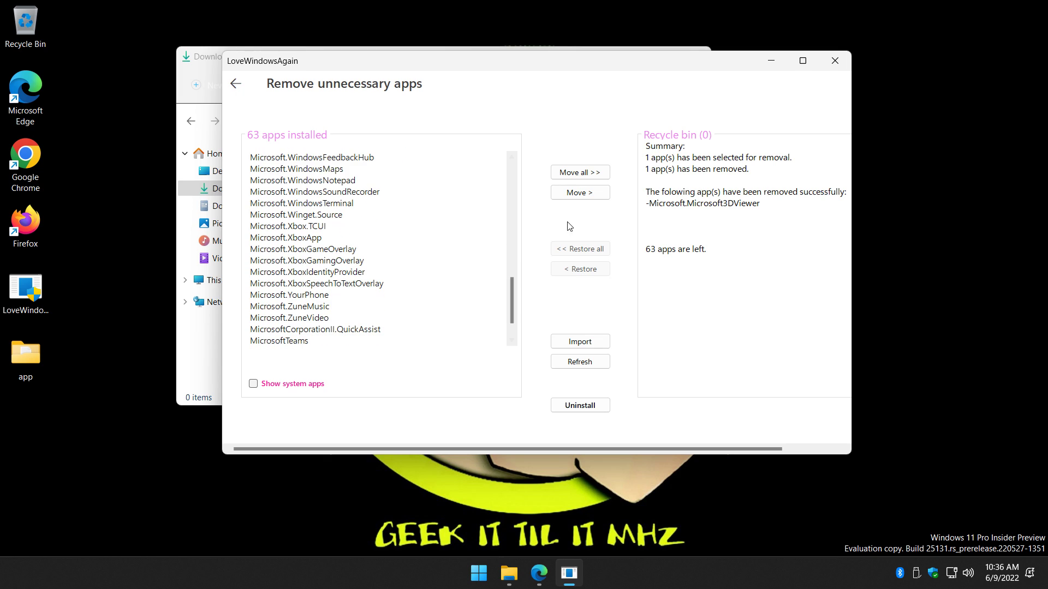
pyautogui.click(591, 172)
pyautogui.click(601, 407)
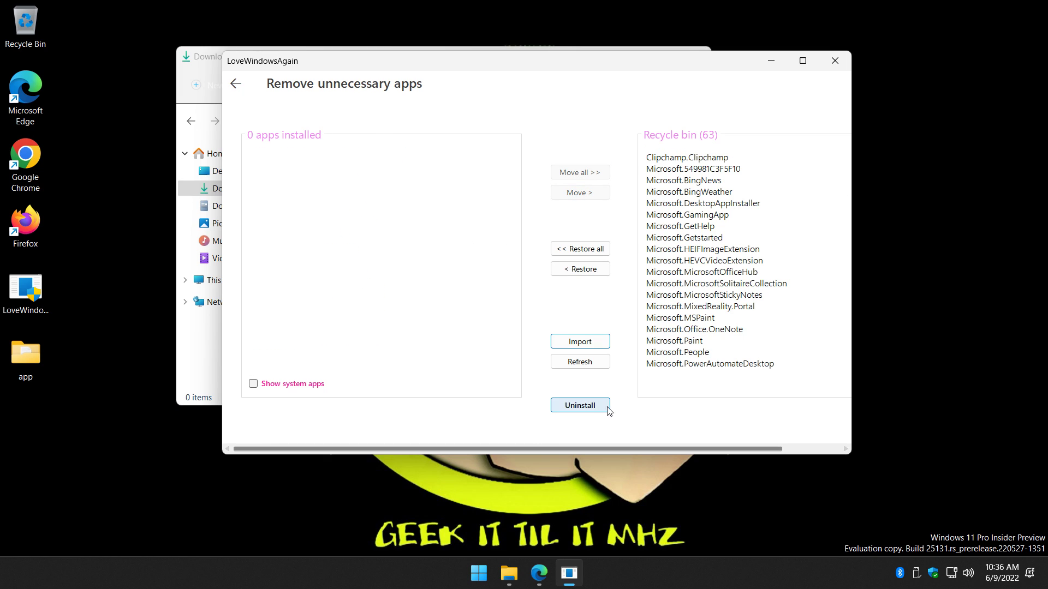
pyautogui.click(546, 335)
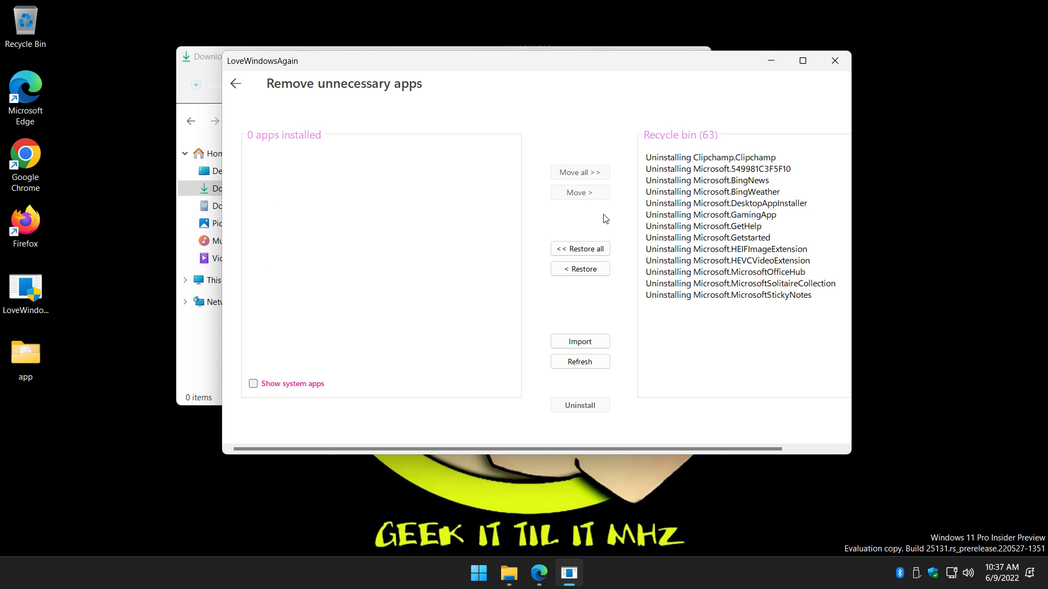
# Review the Uninstalling log in the Recycle bin pane.
pyautogui.click(779, 185)
pyautogui.doubleClick(712, 180)
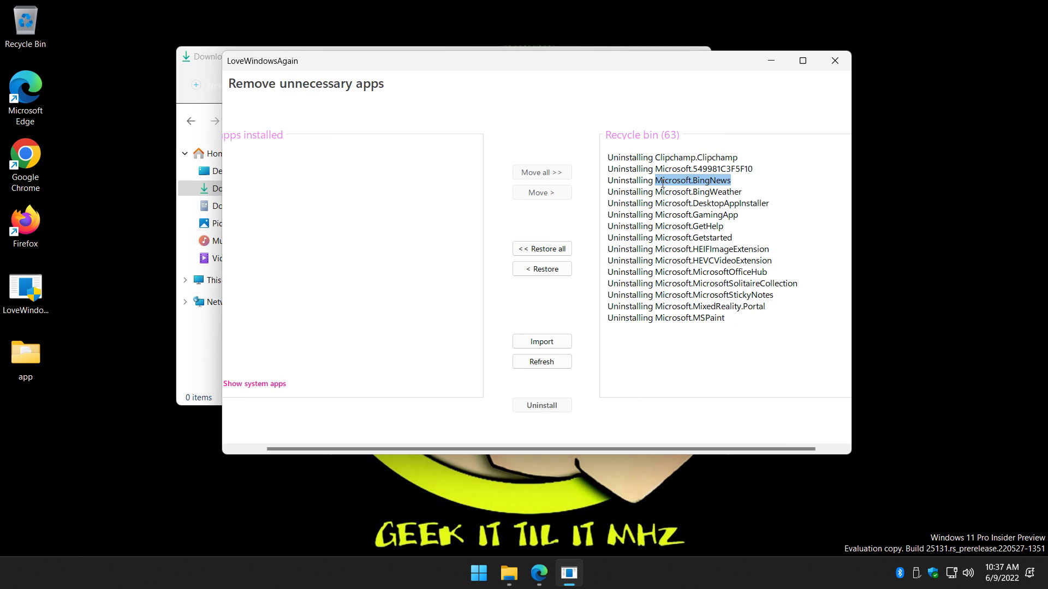
pyautogui.moveTo(712, 180); pyautogui.dragTo(607, 157)
pyautogui.click(712, 180)
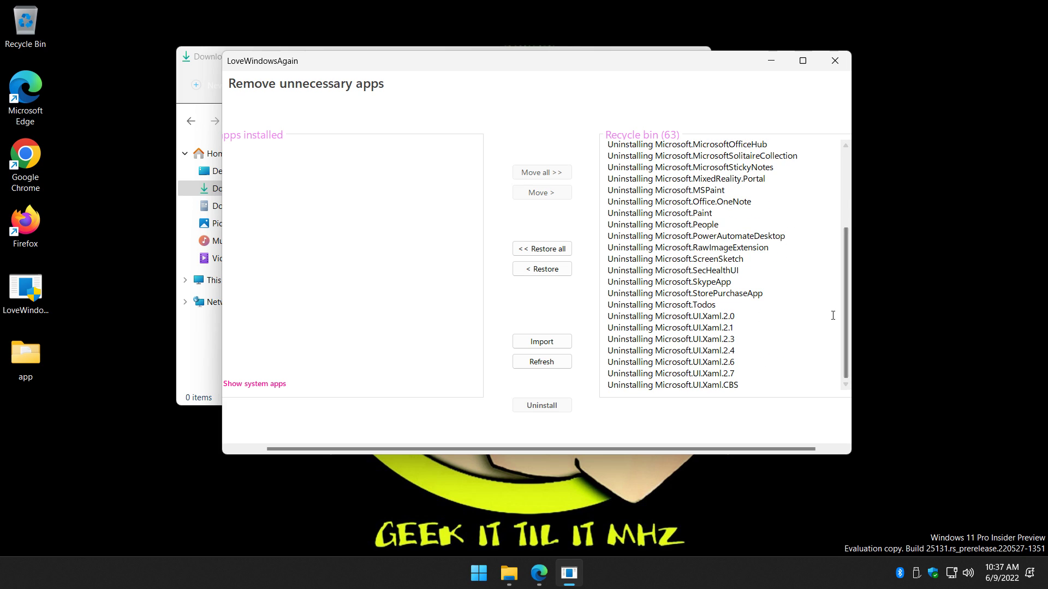
pyautogui.moveTo(850, 321); pyautogui.dragTo(850, 191)
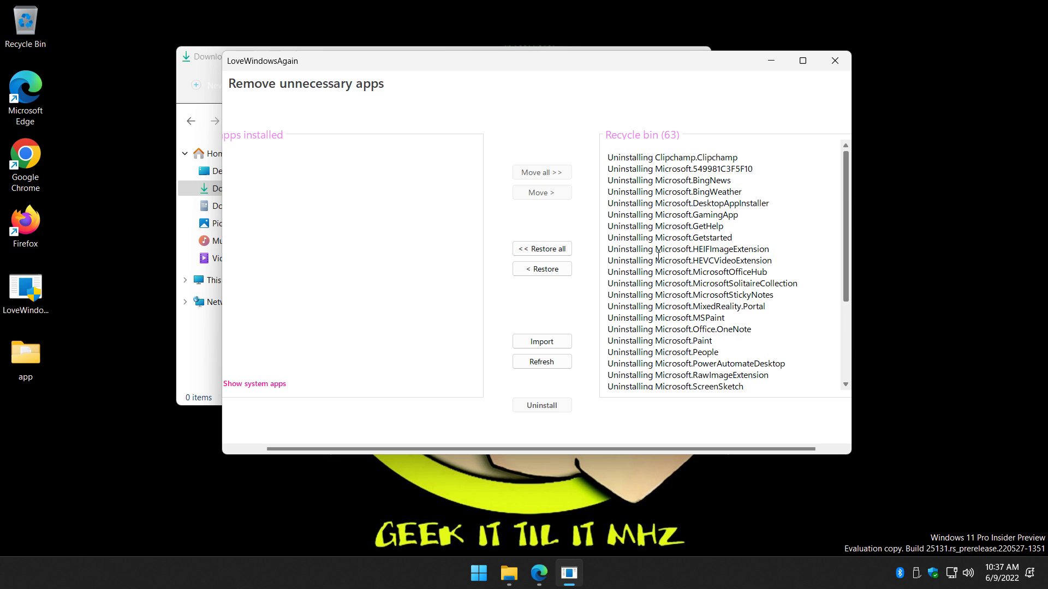
pyautogui.scroll(-4, 720, 275)
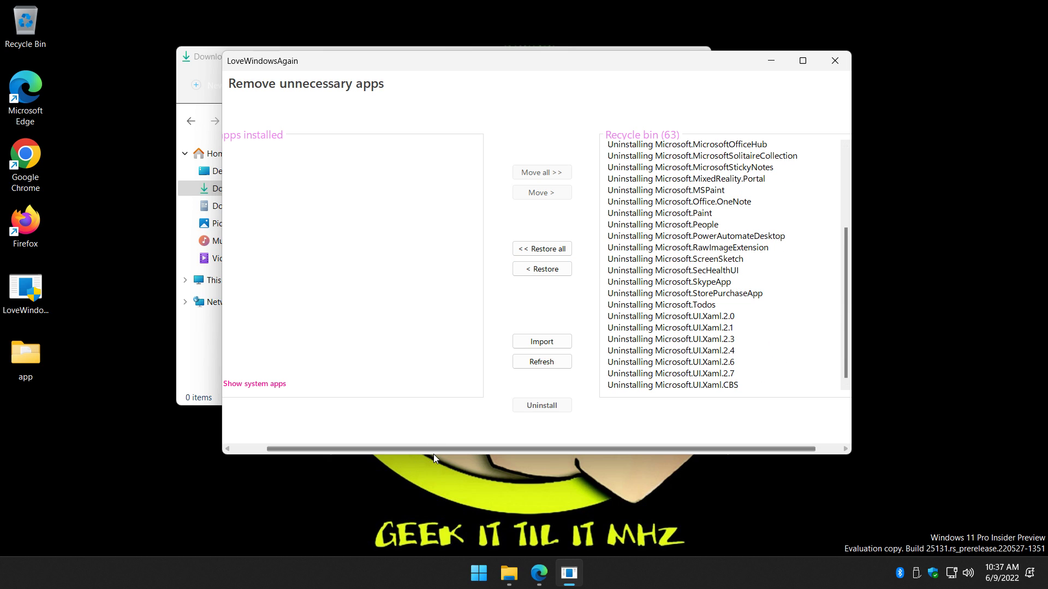
pyautogui.scroll(5, 440, 451)
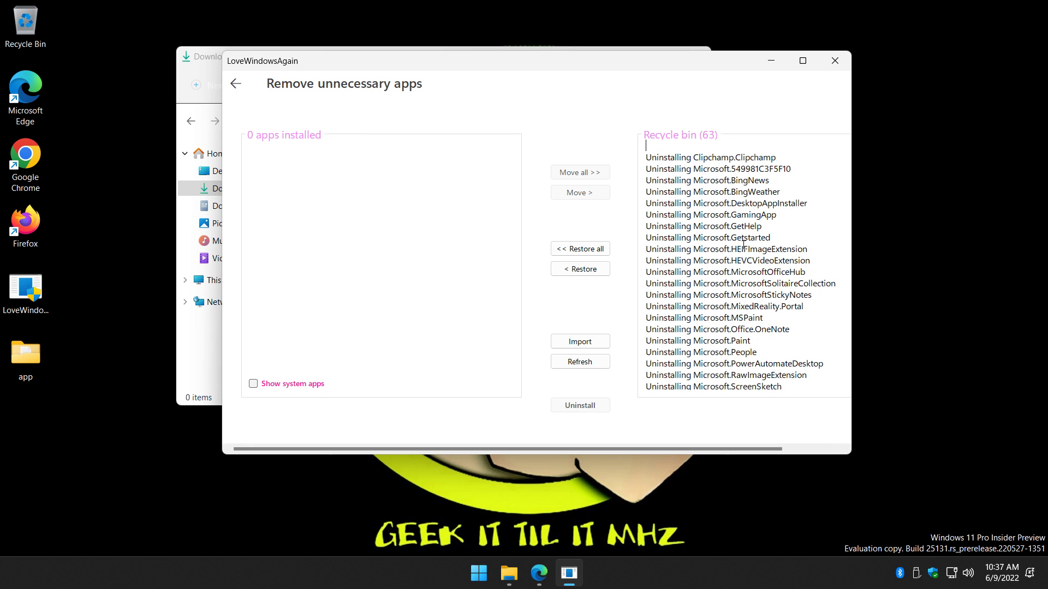
pyautogui.scroll(-5, 735, 256)
pyautogui.scroll(5, 739, 245)
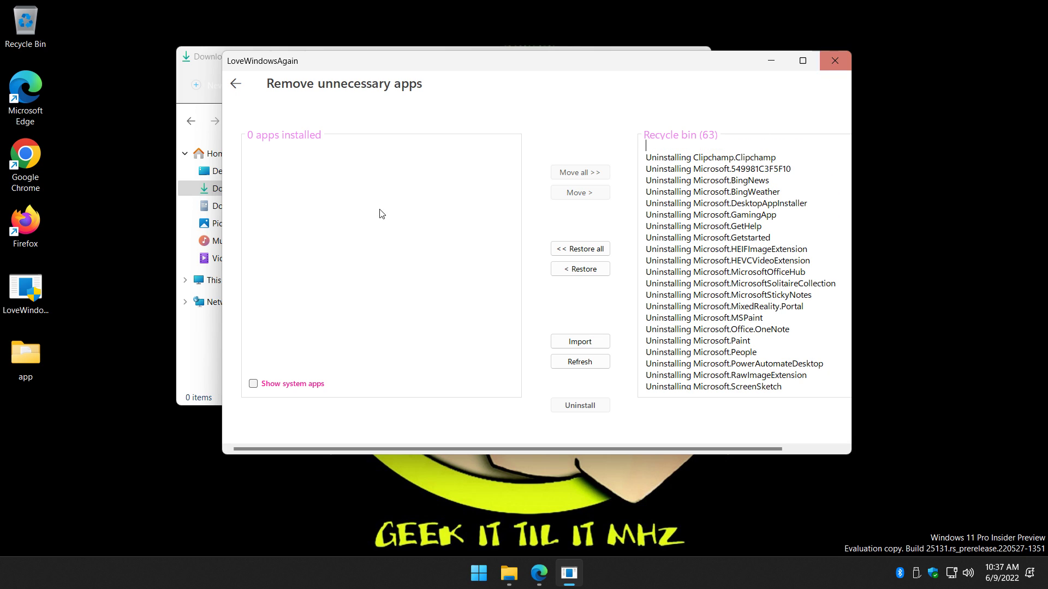
# Open the app folder, view systemApps.txt in Notepad, then close both windows.
pyautogui.click(25, 362)
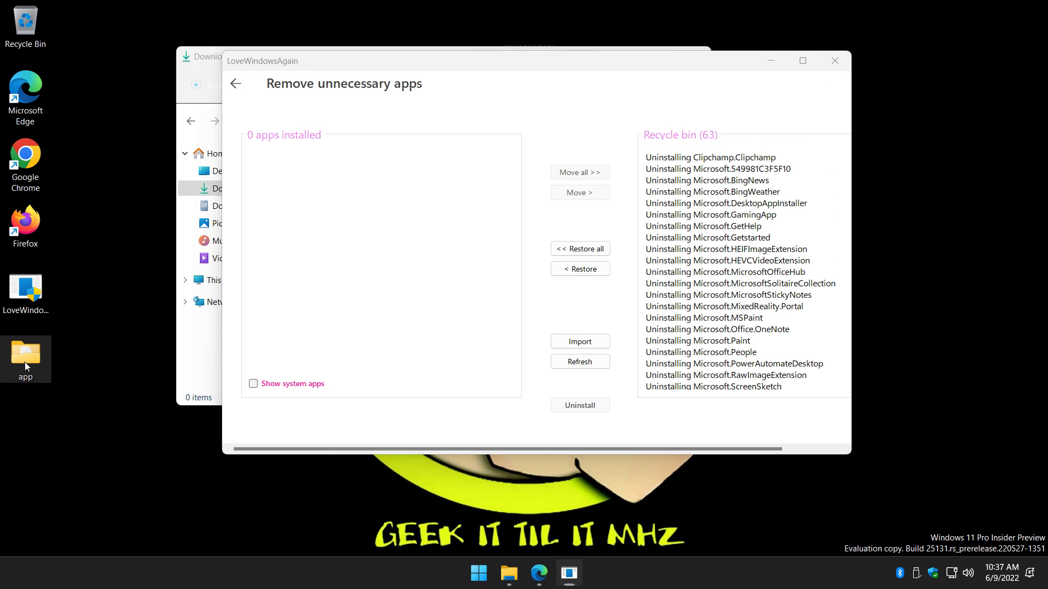
pyautogui.doubleClick(31, 355)
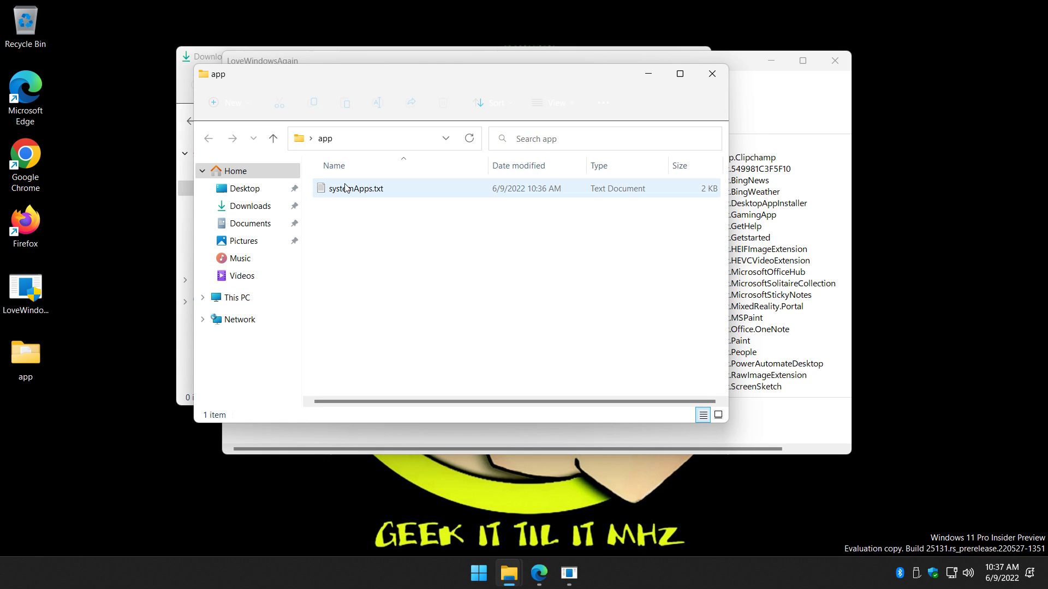
pyautogui.doubleClick(351, 196)
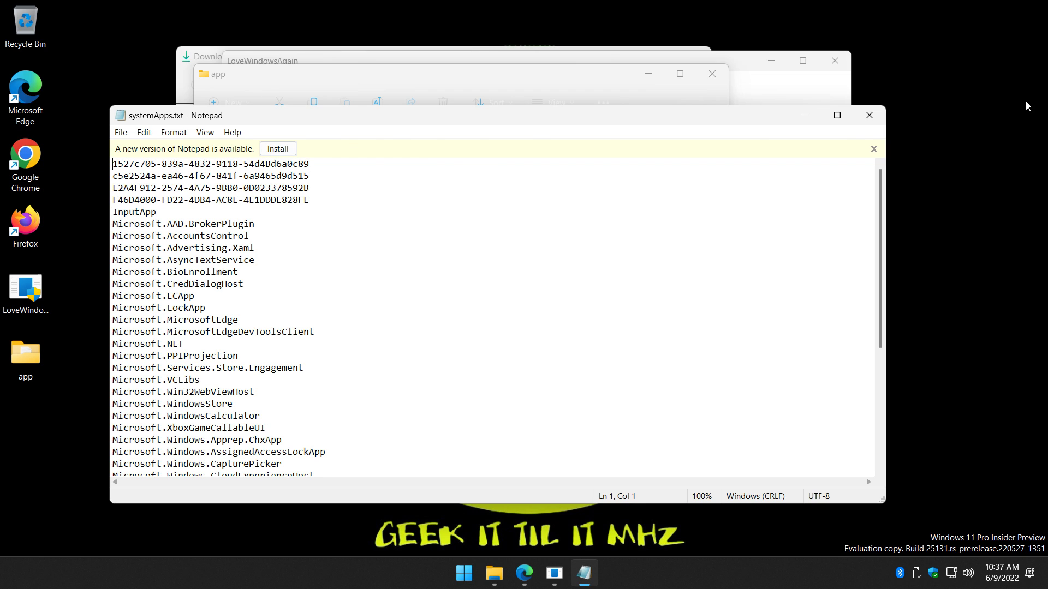
pyautogui.click(869, 115)
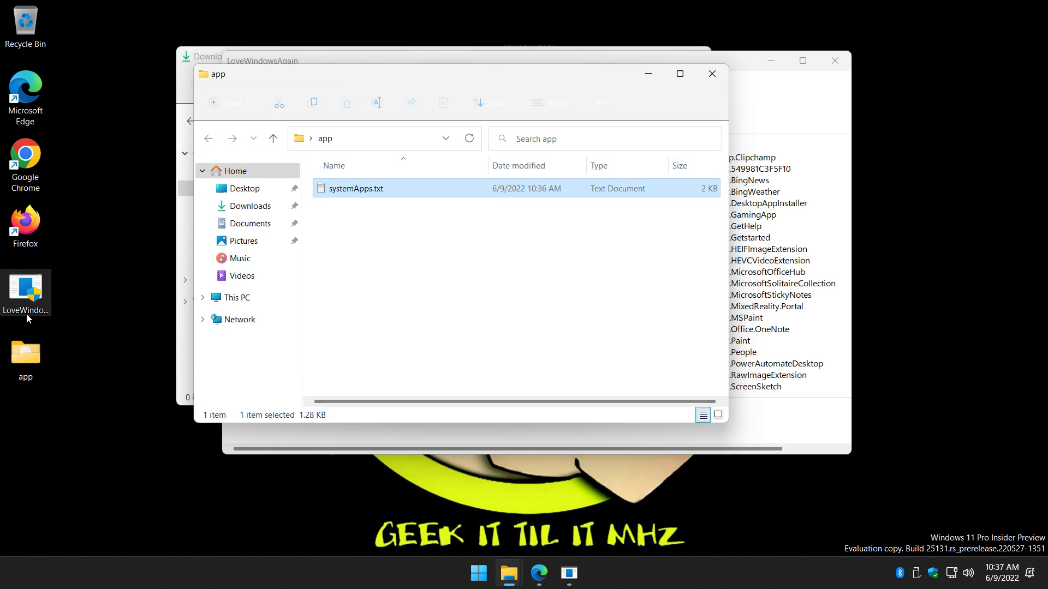
pyautogui.click(712, 75)
# Close LoveWindowsAgain and the Downloads window, and minimize Edge to show the desktop.
pyautogui.click(834, 60)
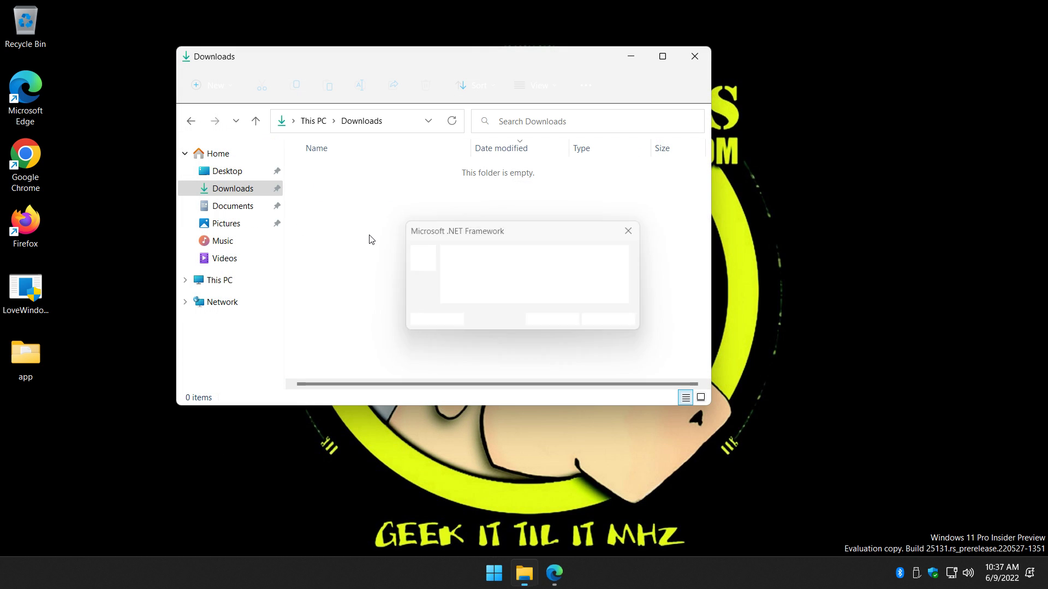
pyautogui.click(694, 56)
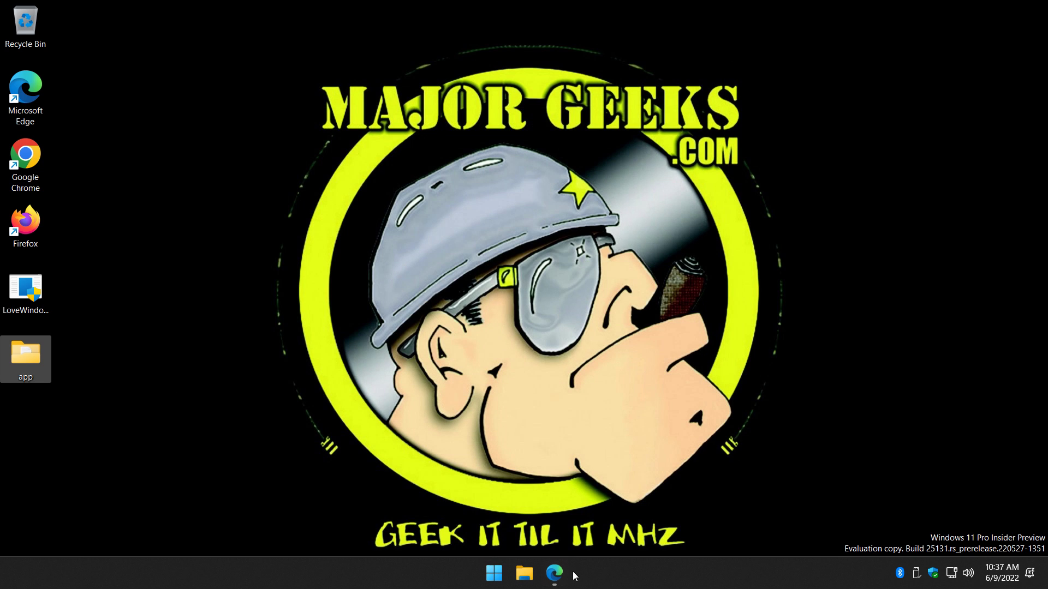
pyautogui.click(554, 573)
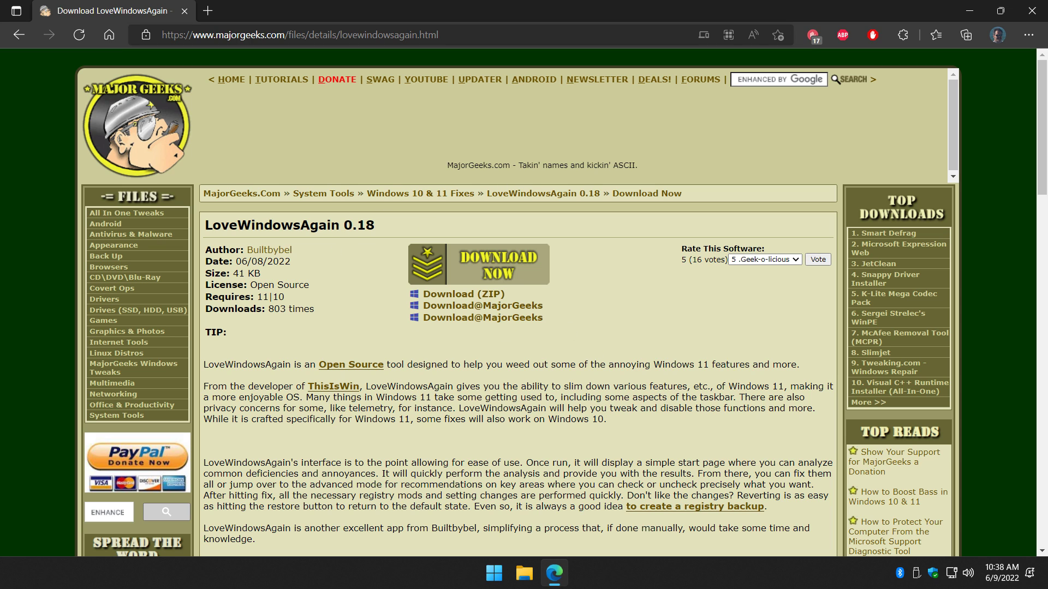
pyautogui.click(970, 11)
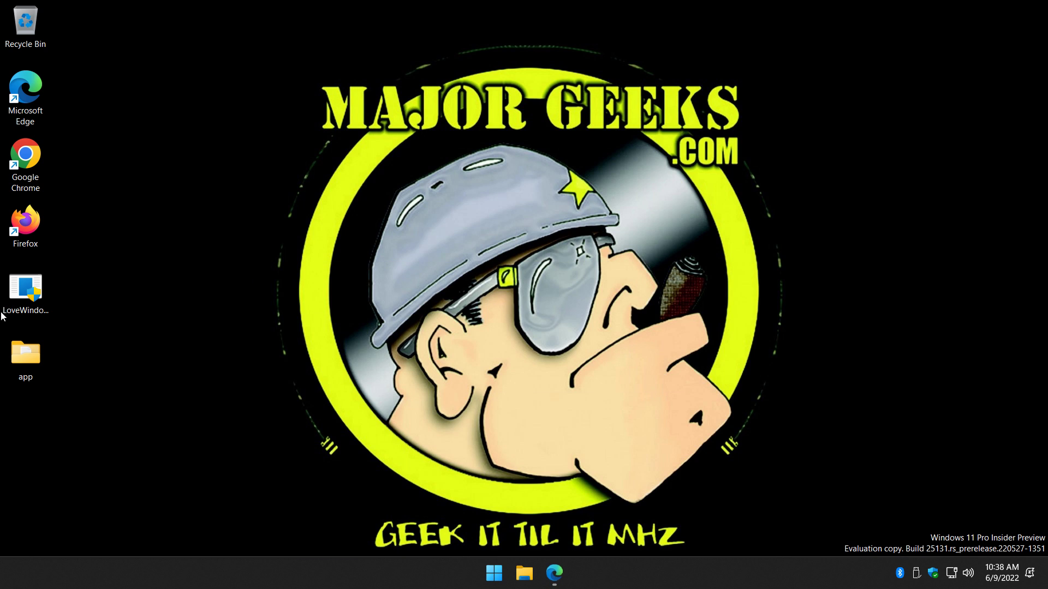
# Delete the app folder and LoveWindowsAgain.exe from the desktop, then restore the MajorGeeks page.
pyautogui.click(27, 357)
pyautogui.press('Delete')
pyautogui.click(31, 287)
pyautogui.press('Delete')
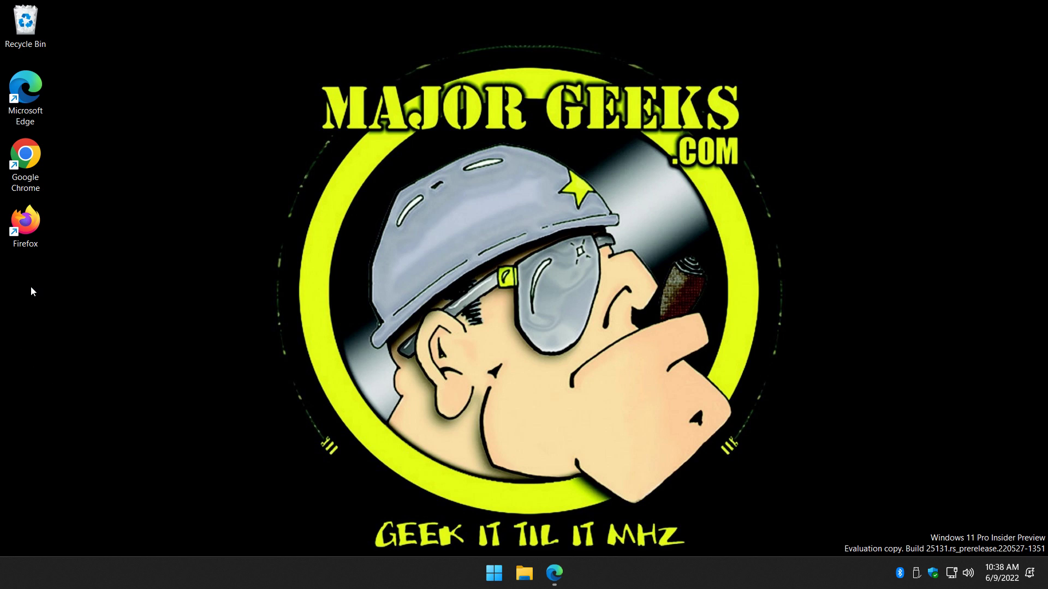
pyautogui.click(544, 582)
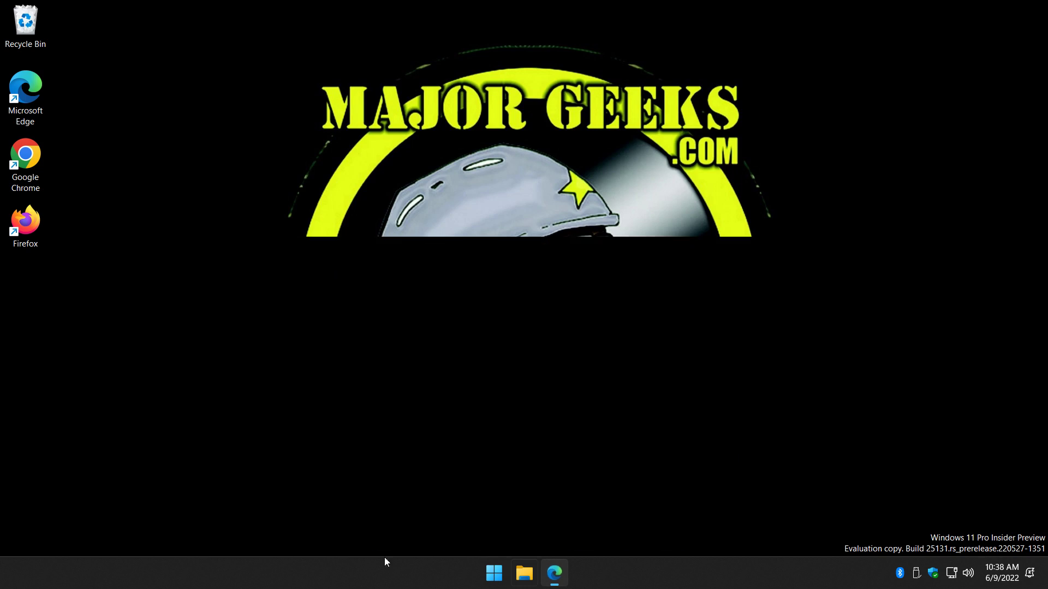